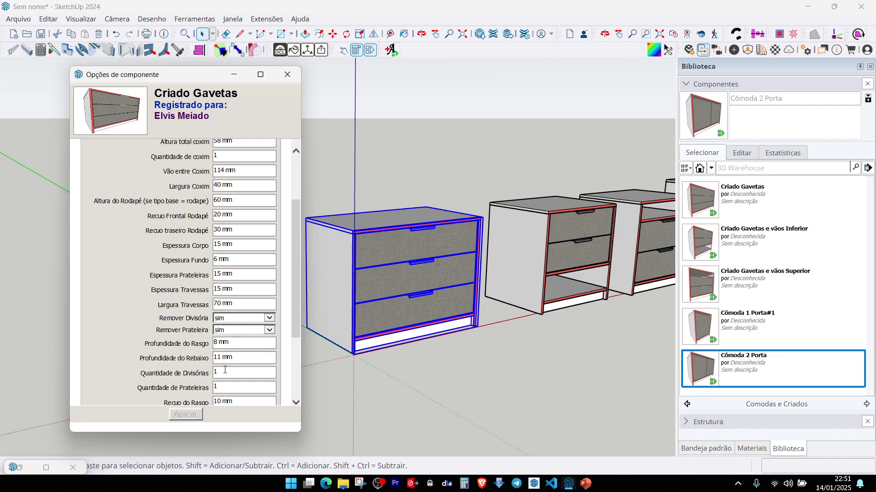
Step: Review the full list of component options for the selected Criado Gavetas cabinet
scroll(247, 328, down, 2)
scroll(236, 355, down, 1)
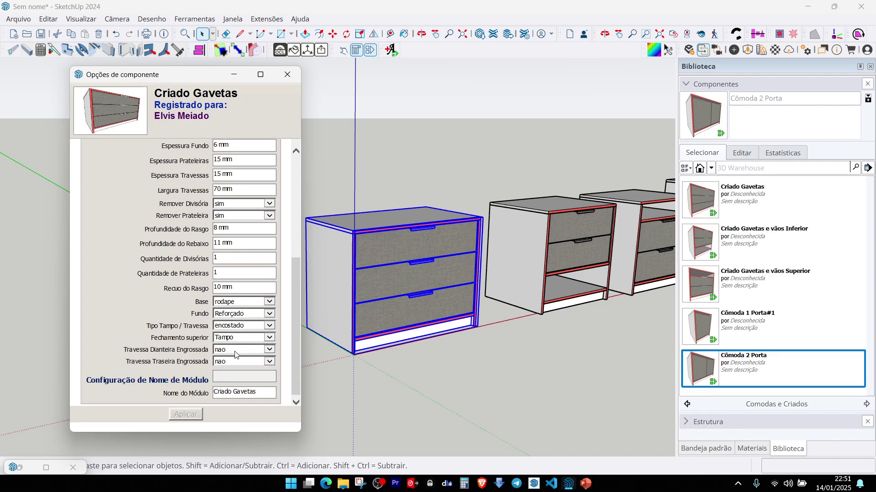
scroll(242, 305, up, 1)
scroll(242, 304, up, 4)
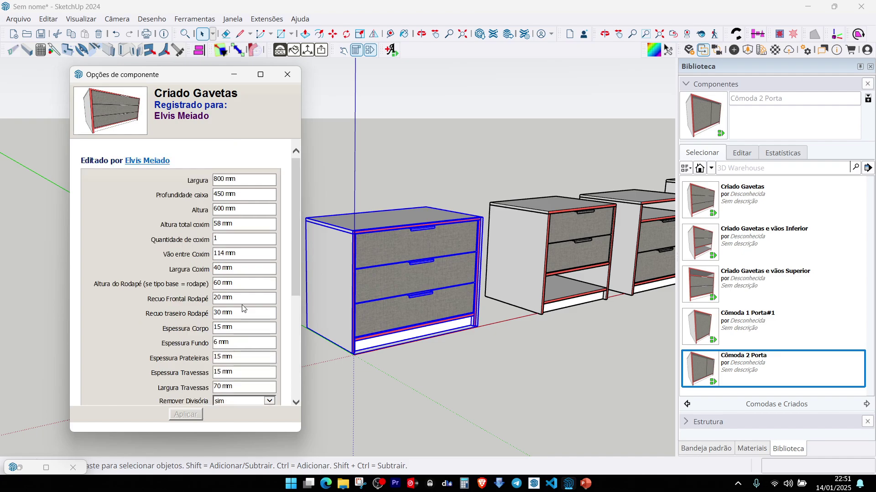
scroll(237, 264, down, 2)
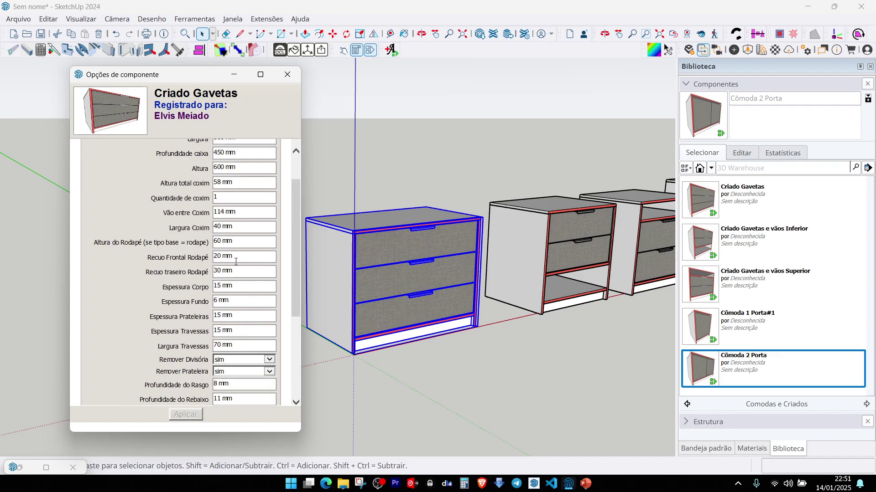
scroll(236, 261, down, 4)
scroll(235, 261, down, 4)
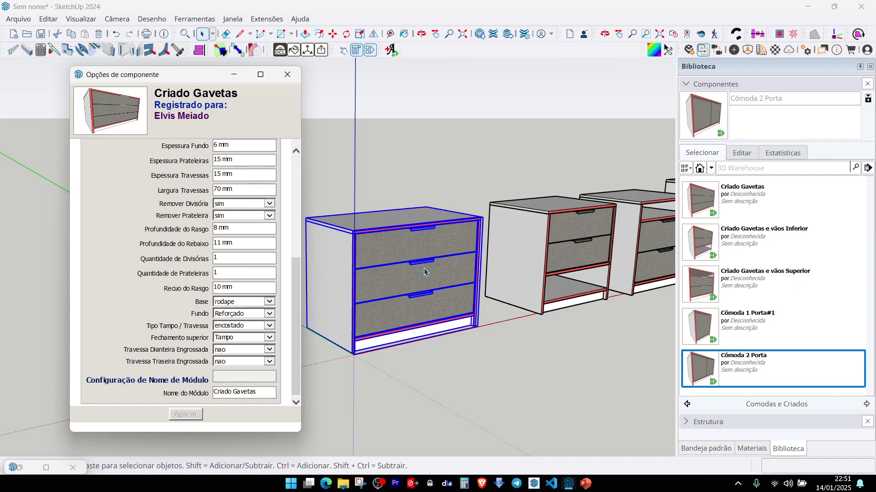
Step: Open the Criado Gavetas component and set its front panel's Quantidade de Frentes to 2
scroll(395, 249, up, 2)
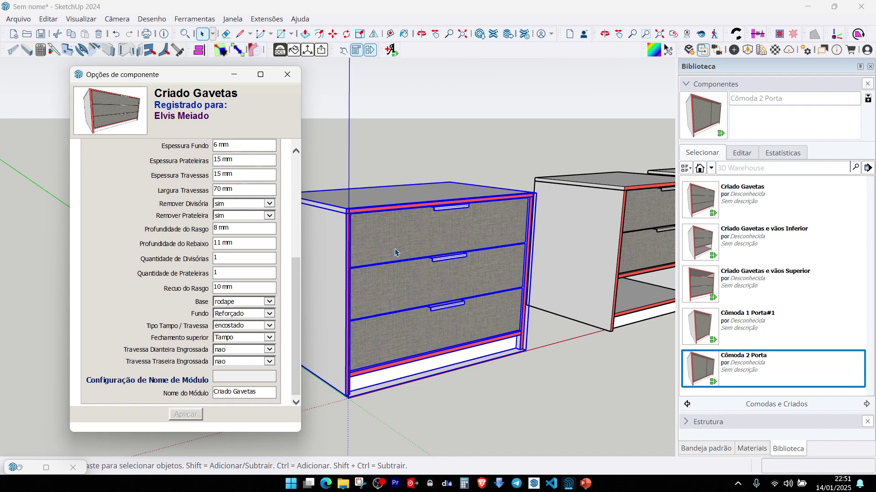
double_click(398, 245)
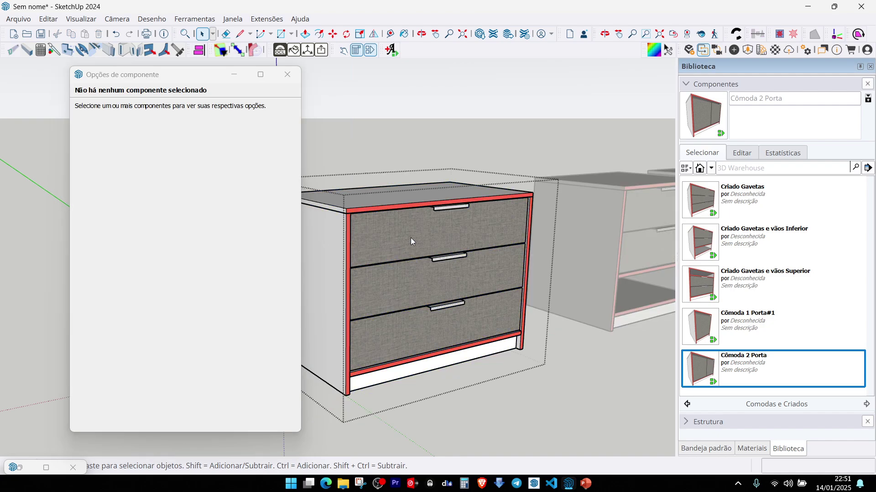
click(411, 237)
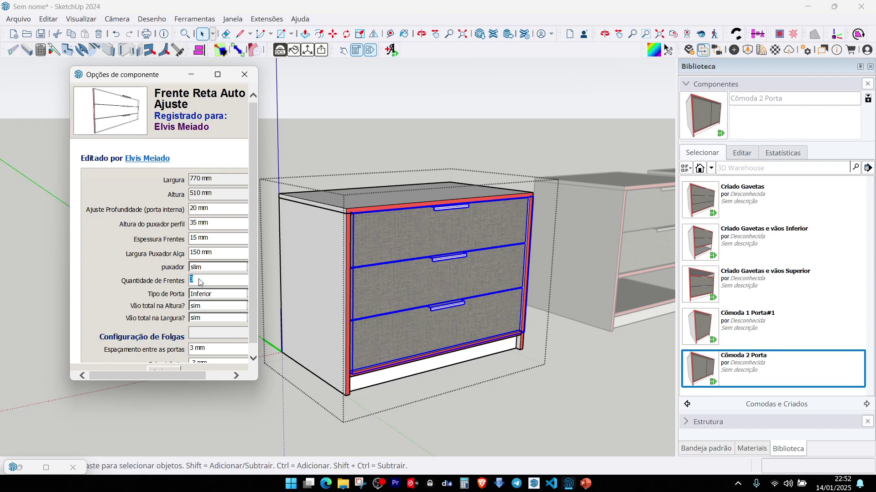
text(2)
key(Return)
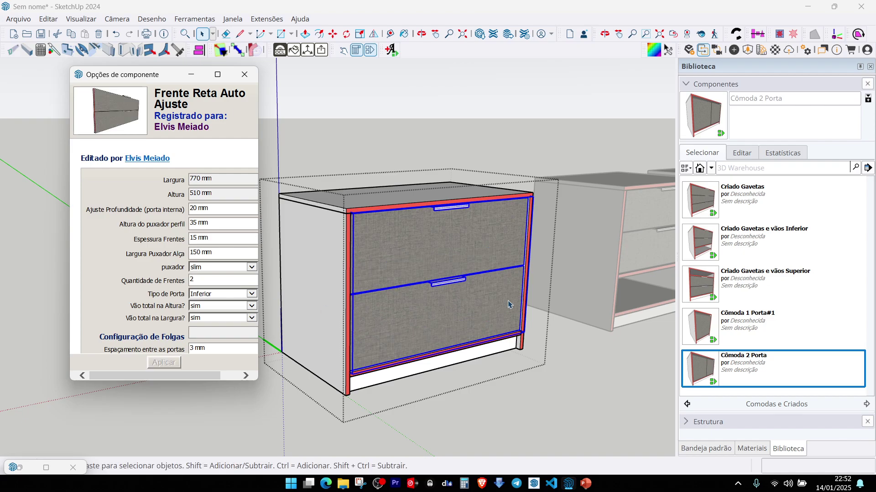
Step: Hide the doors and fronts tag and set the number of Gavetas in the Gavetas Avulsa drawer component to 2
click(711, 447)
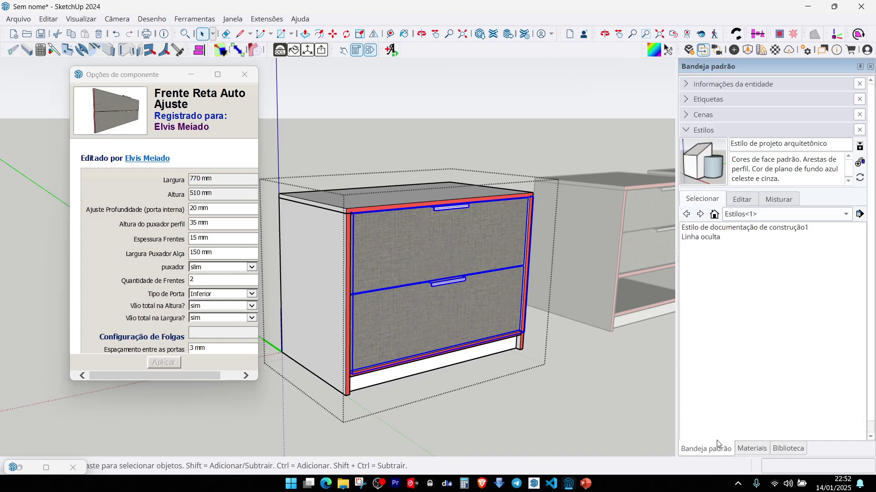
click(690, 101)
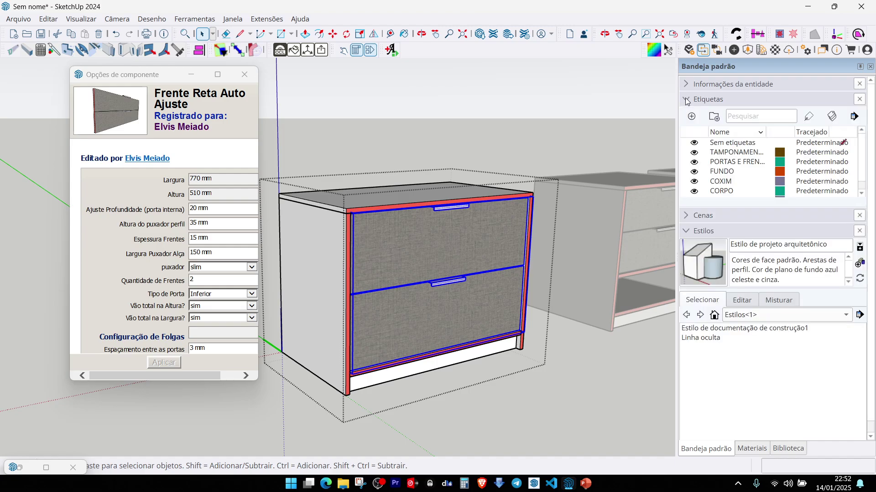
click(695, 162)
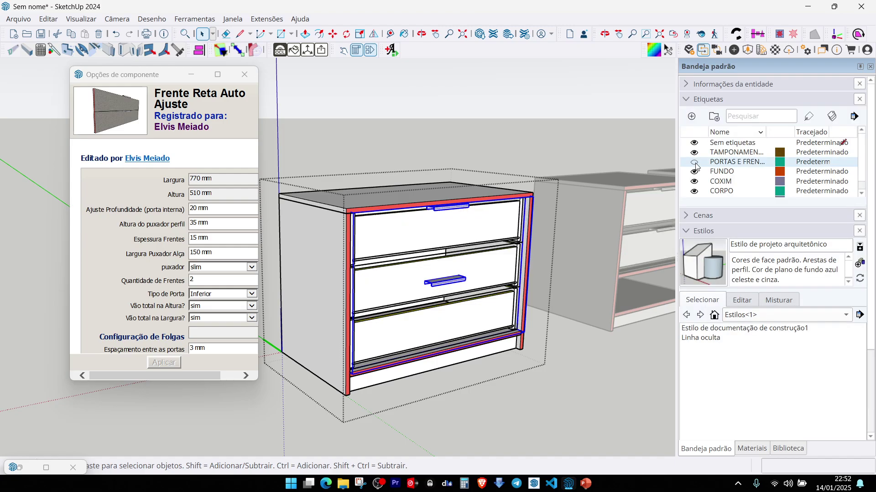
click(509, 268)
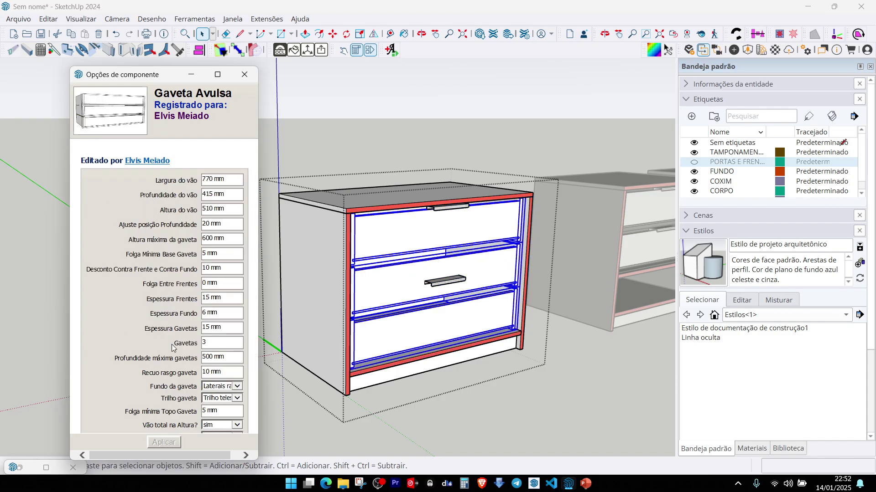
text(2)
middle_drag(499, 356, 496, 338)
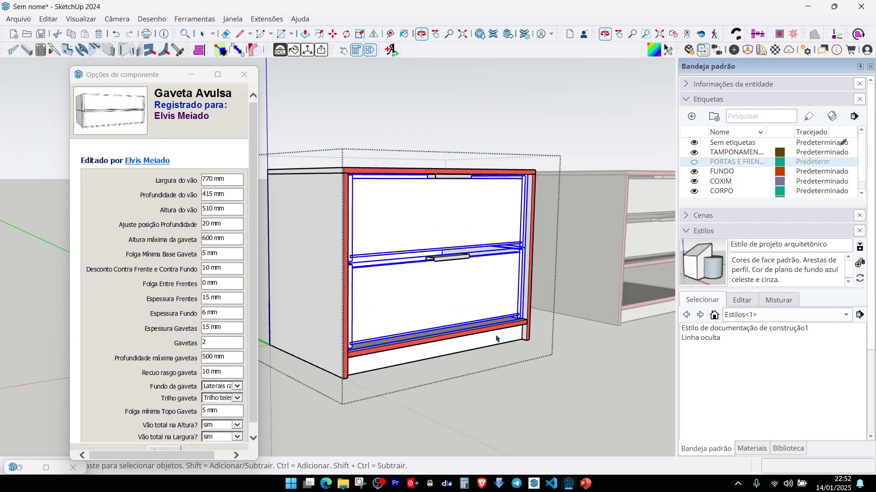
Step: Make the doors and fronts tag visible again and leave the cabinet's component editing
click(694, 161)
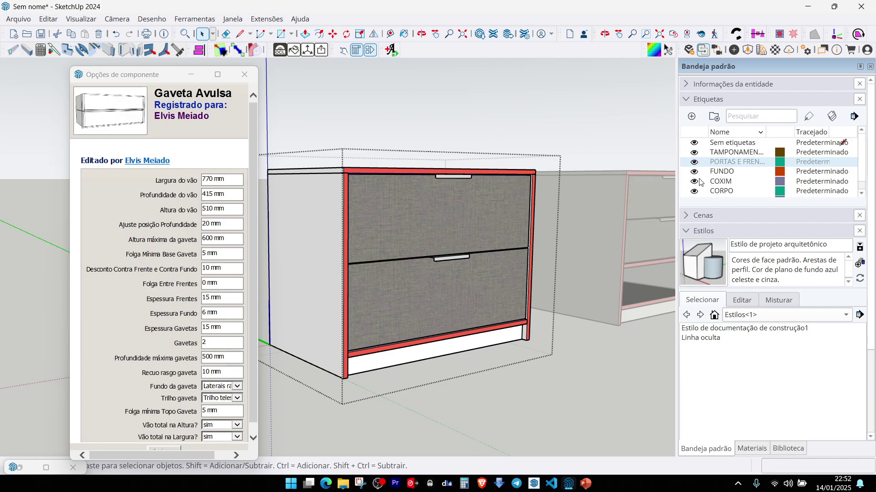
middle_drag(448, 264, 442, 342)
scroll(441, 343, down, 2)
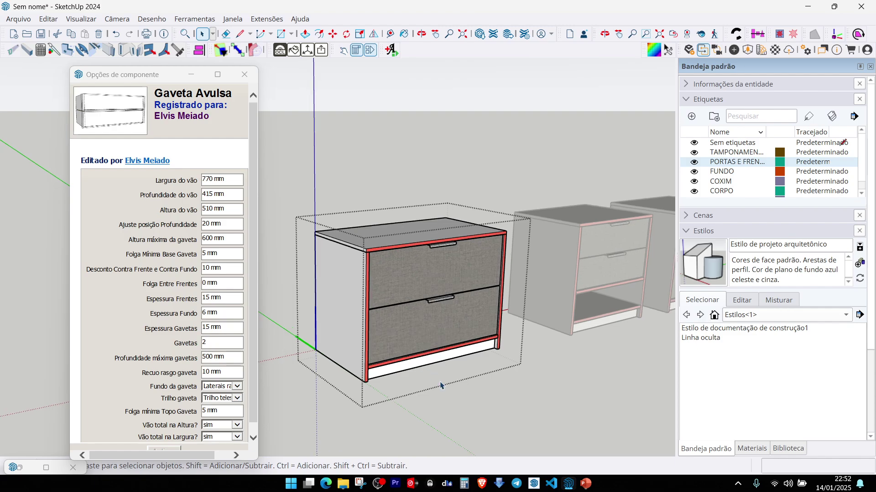
key(Escape)
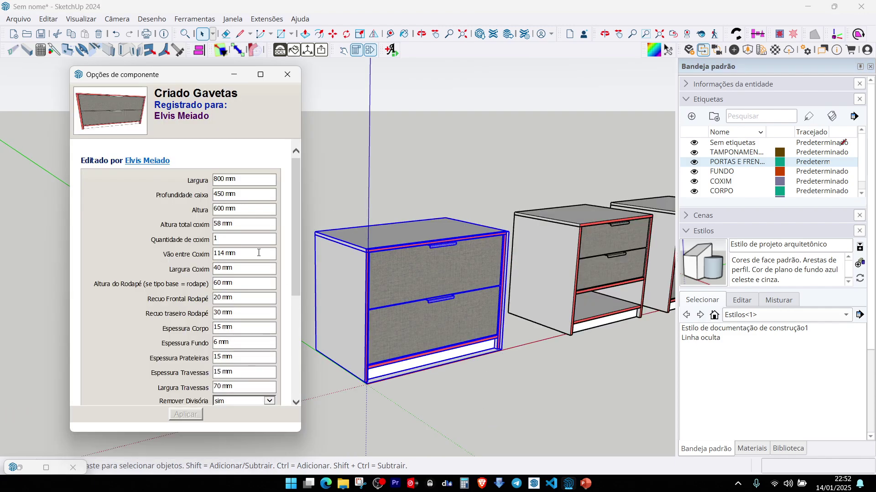
Step: Set the Criado Gavetas cabinet's baseboard height (Altura do Rodapé) to 100 mm
click(233, 289)
text(100)
key(Return)
scroll(386, 340, up, 5)
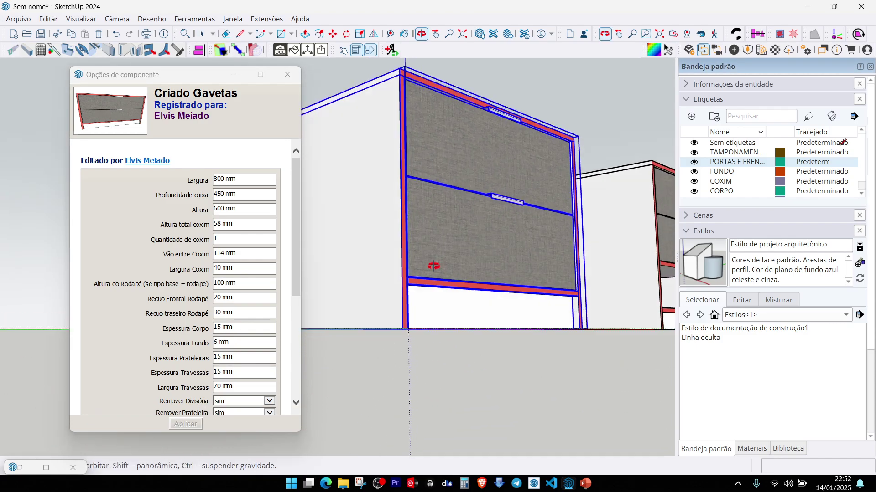
scroll(402, 308, down, 3)
middle_drag(401, 305, 401, 299)
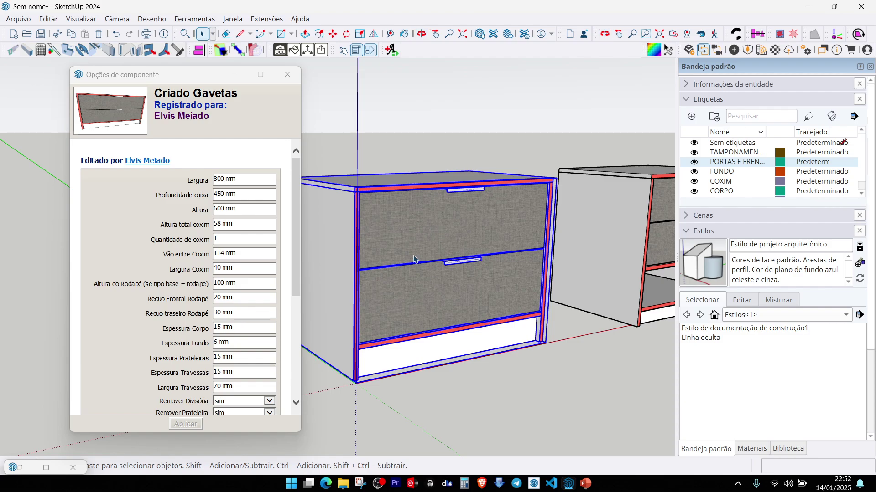
scroll(412, 290, down, 4)
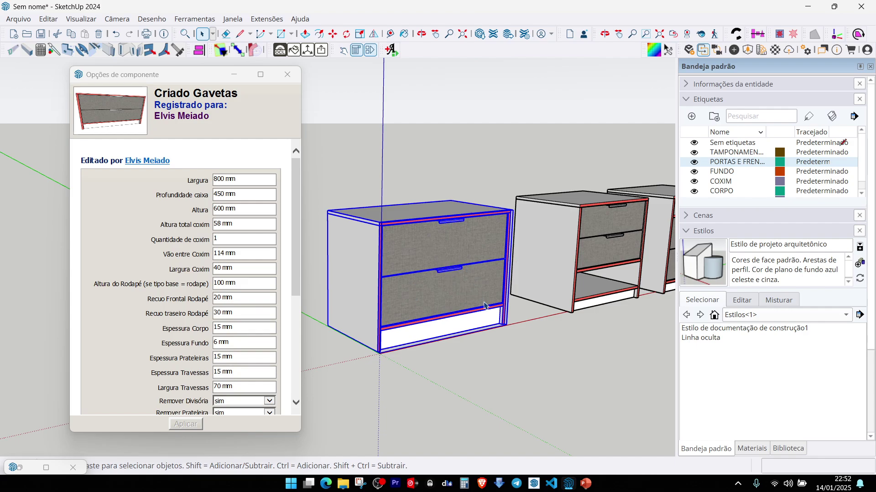
Step: Open the cabinet component and set the drawer fronts' Ajuste Profundidade (porta interna) to 0 mm
middle_drag(477, 297, 444, 285)
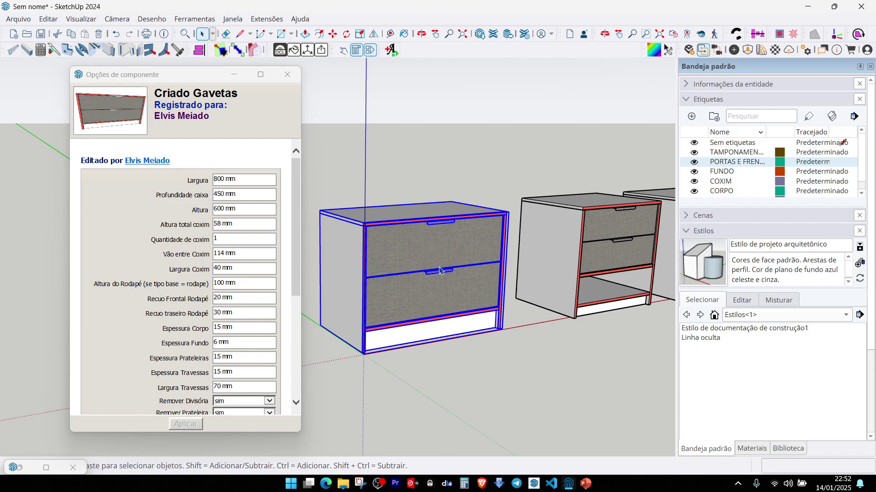
double_click(402, 300)
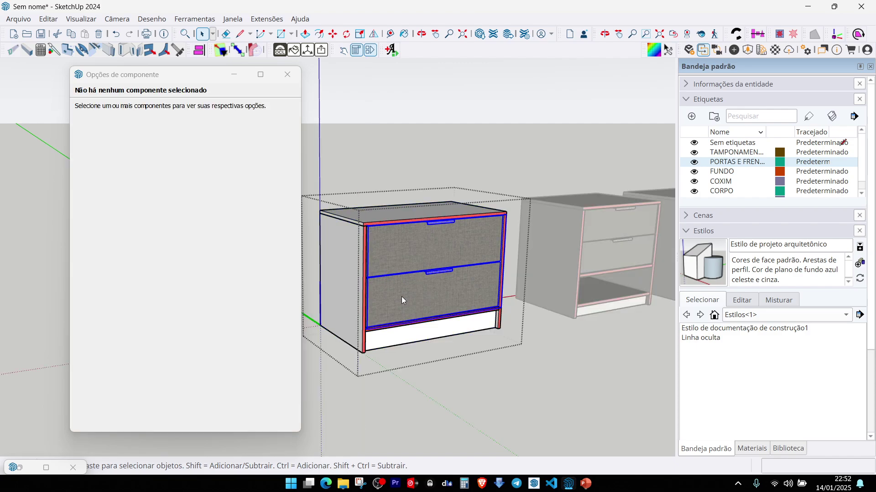
click(401, 300)
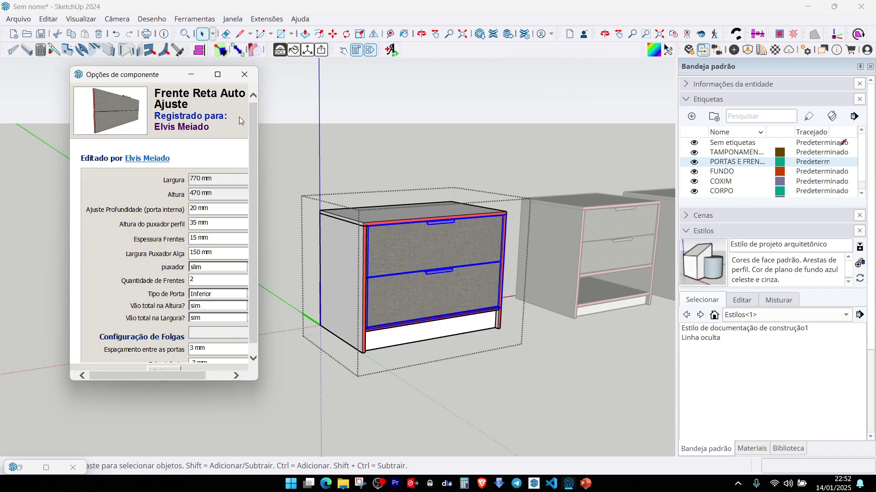
click(198, 209)
text(0)
key(Return)
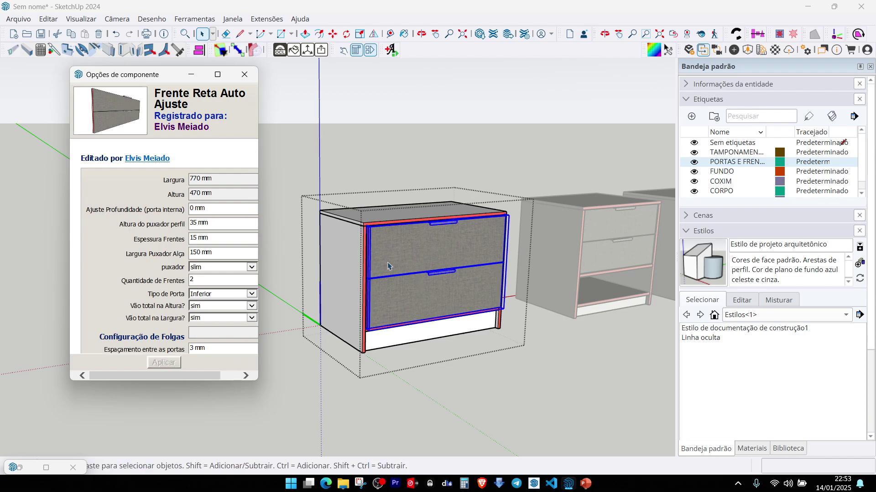
Step: Set the drawer fronts' bottom gap (Folga inferior) to 12 mm
scroll(204, 298, down, 3)
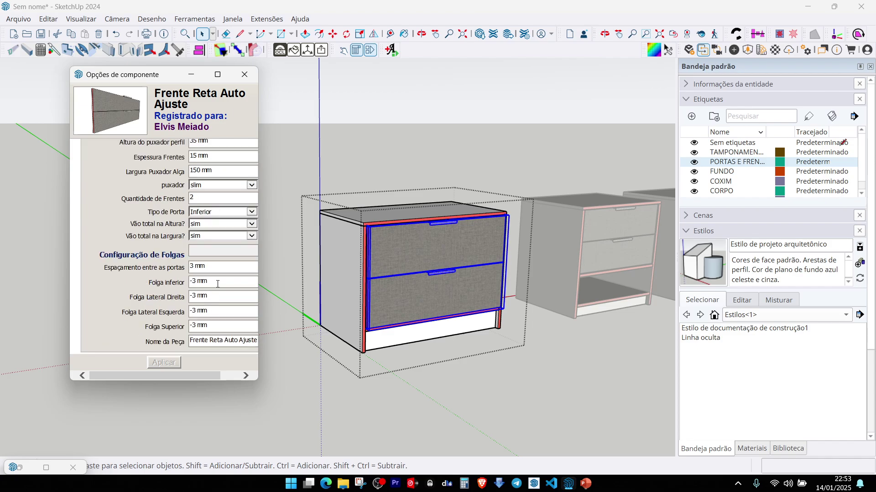
click(217, 283)
text(-)
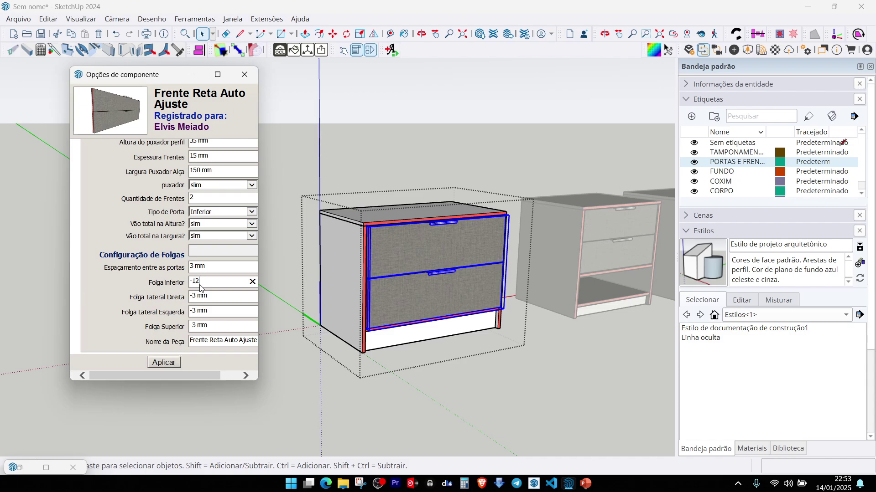
text(12)
key(Return)
click(215, 297)
text(-)
click(214, 282)
text(12)
Step: Set the fronts' Folga Lateral Direita, Folga Lateral Esquerda and Folga Superior to 12 mm, apply the options and leave component editing
click(184, 297)
text(12)
click(215, 313)
double_click(203, 314)
drag(200, 311, 187, 312)
text(12)
click(184, 325)
text(12)
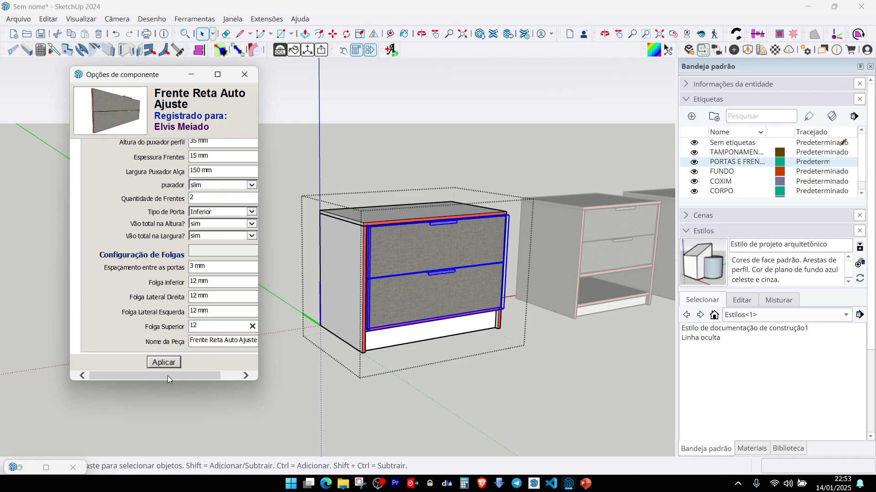
click(177, 362)
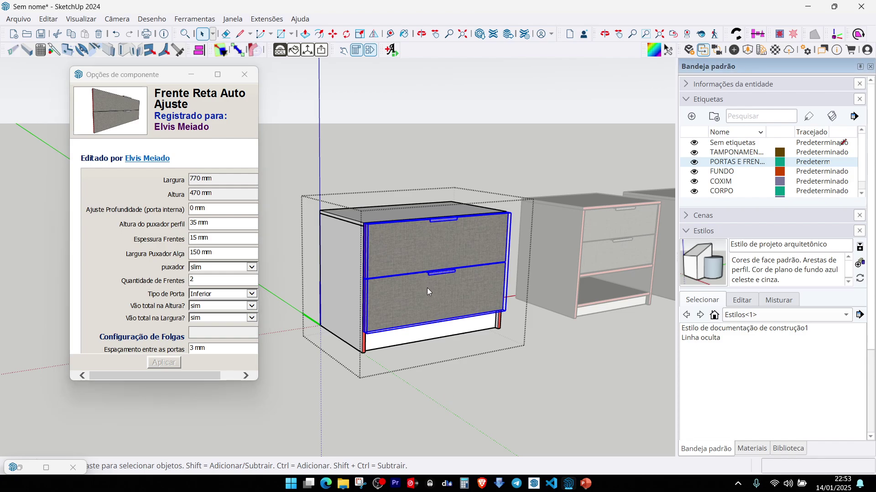
key(Escape)
Step: Hide the doors and fronts tag and set the Gaveta Avulsa drawers' Ajuste posição Profundidade to 0 mm
middle_drag(396, 282, 386, 235)
scroll(422, 242, up, 5)
scroll(386, 234, down, 3)
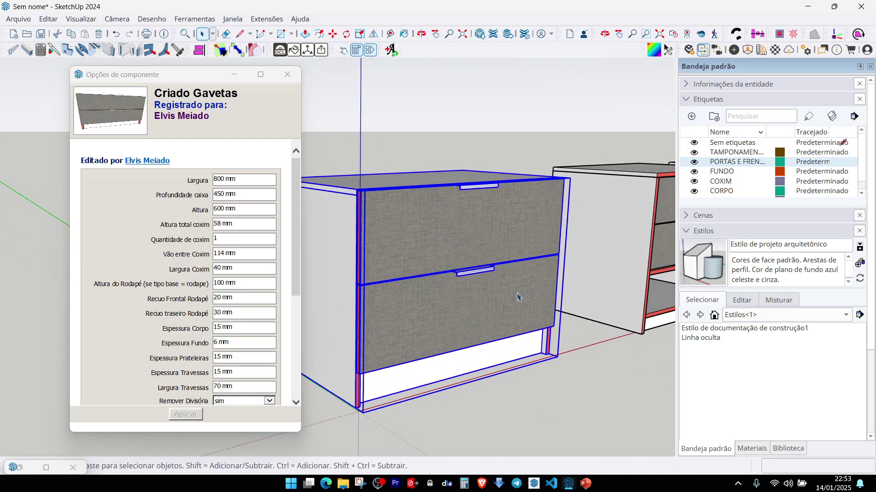
click(693, 162)
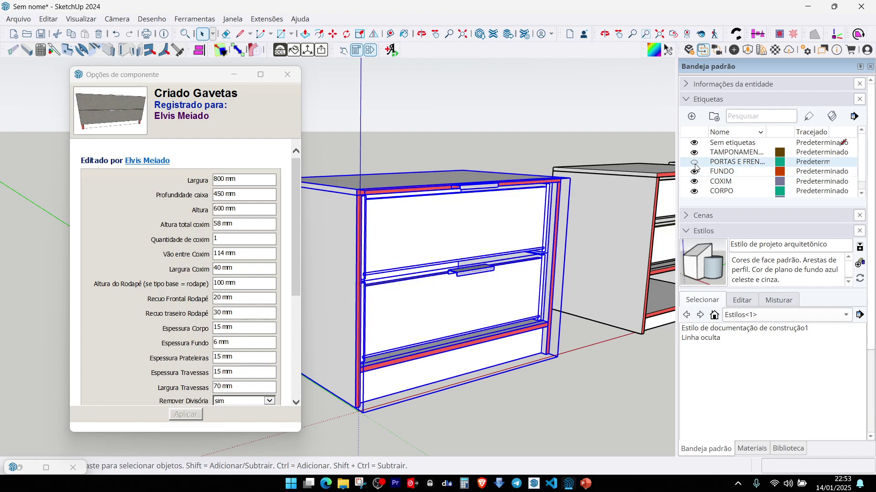
double_click(528, 220)
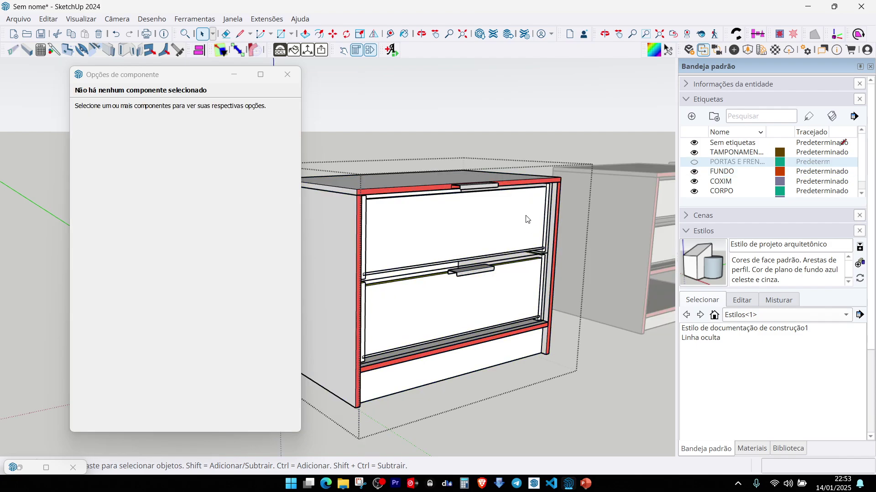
click(484, 228)
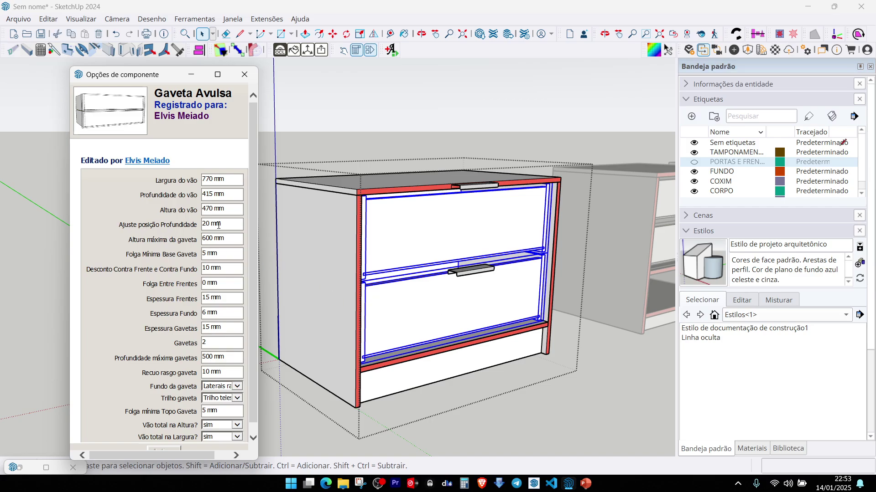
drag(213, 225, 186, 225)
text(0)
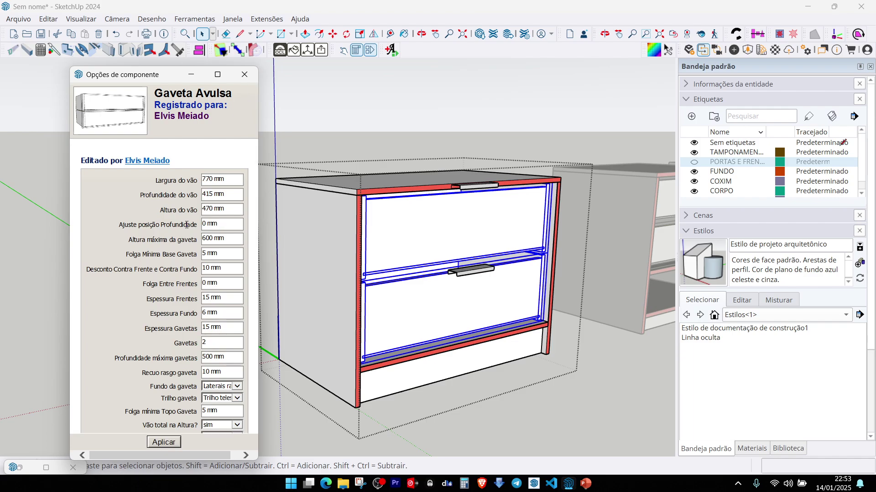
key(Return)
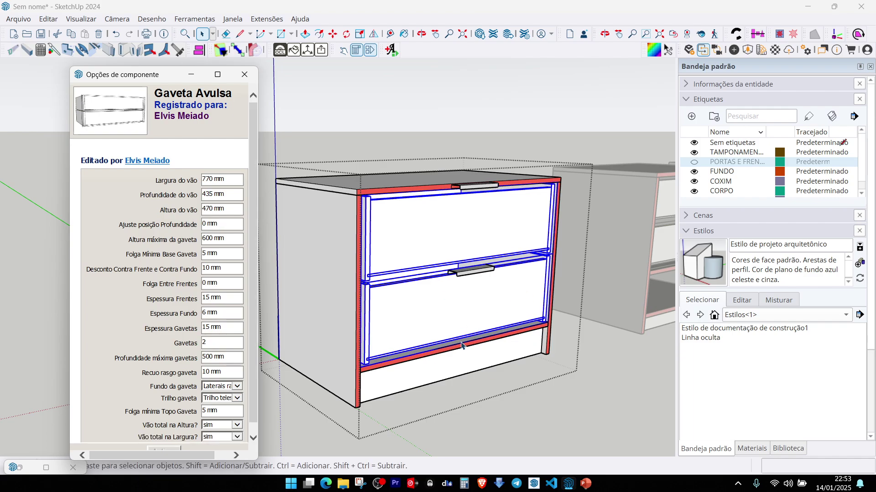
middle_drag(446, 330, 426, 326)
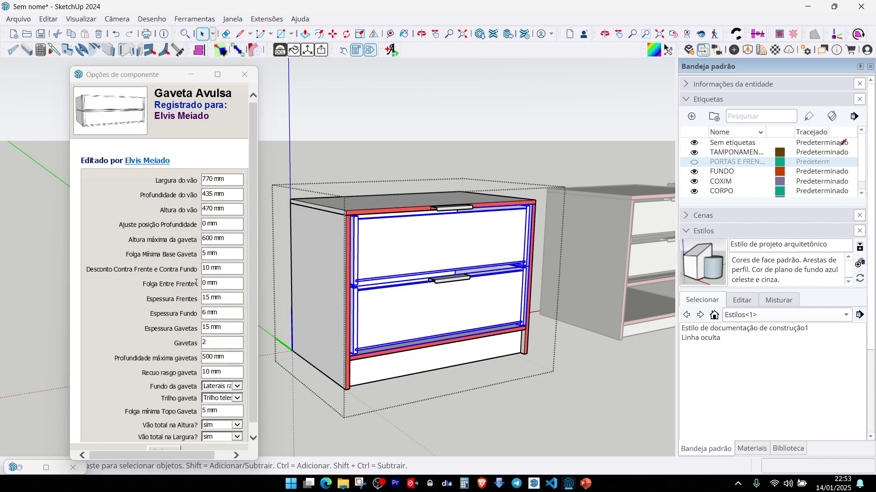
scroll(328, 219, up, 10)
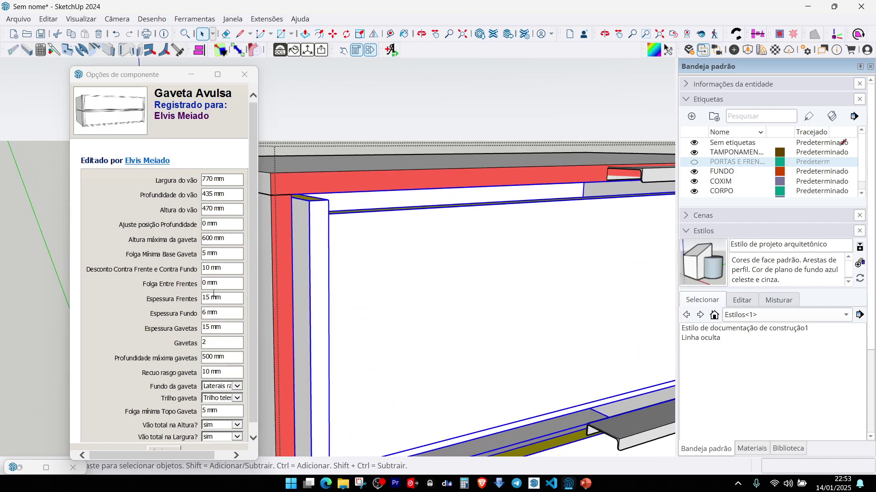
Step: Set the Gaveta Avulsa drawers' Fundo da gaveta option to Rasgado and apply it
scroll(349, 265, down, 6)
scroll(338, 339, up, 10)
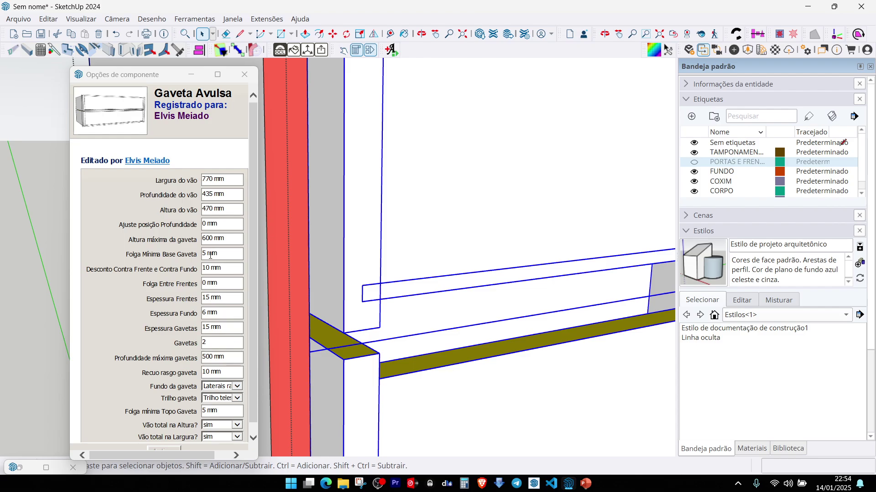
scroll(338, 274, down, 3)
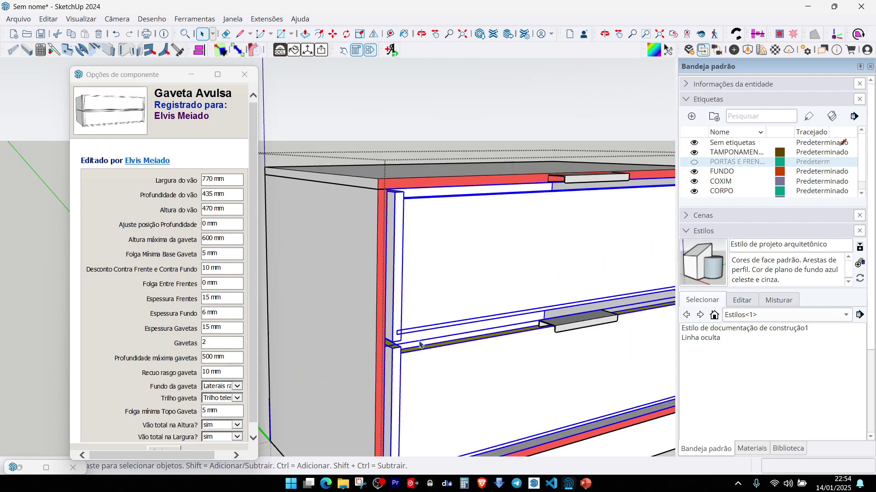
scroll(348, 280, up, 6)
middle_drag(322, 245, 322, 264)
scroll(204, 303, down, 3)
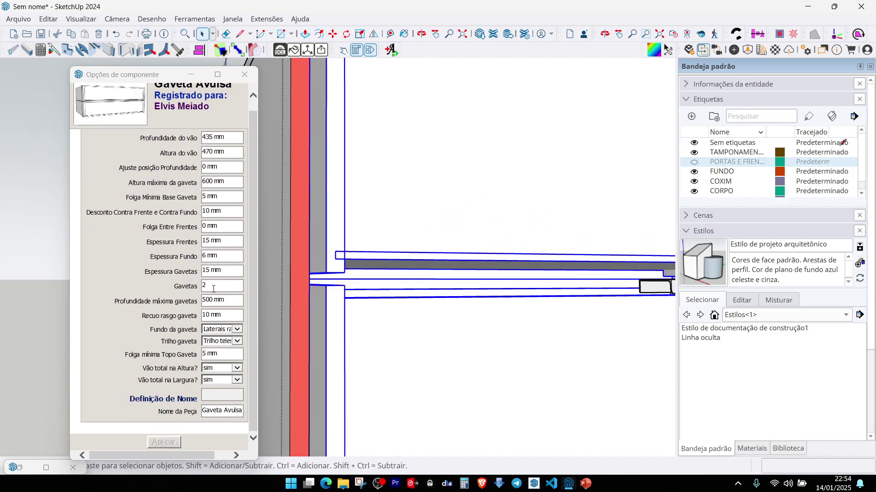
click(223, 330)
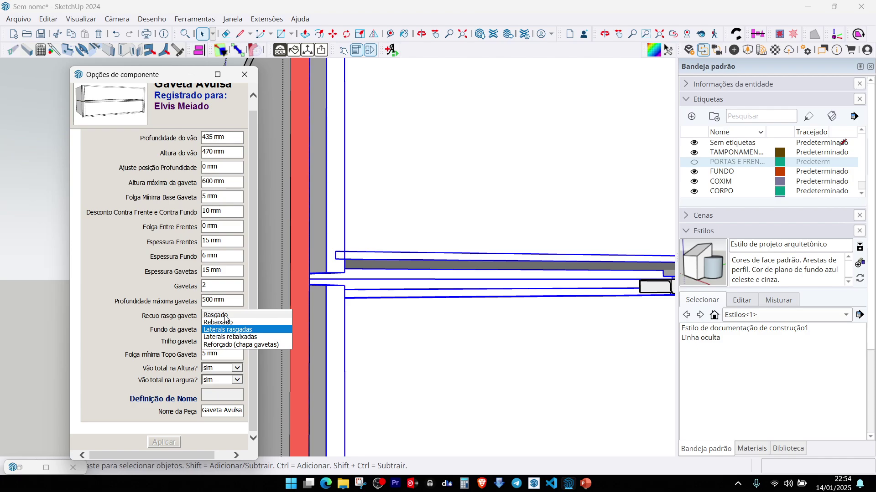
click(225, 315)
click(170, 441)
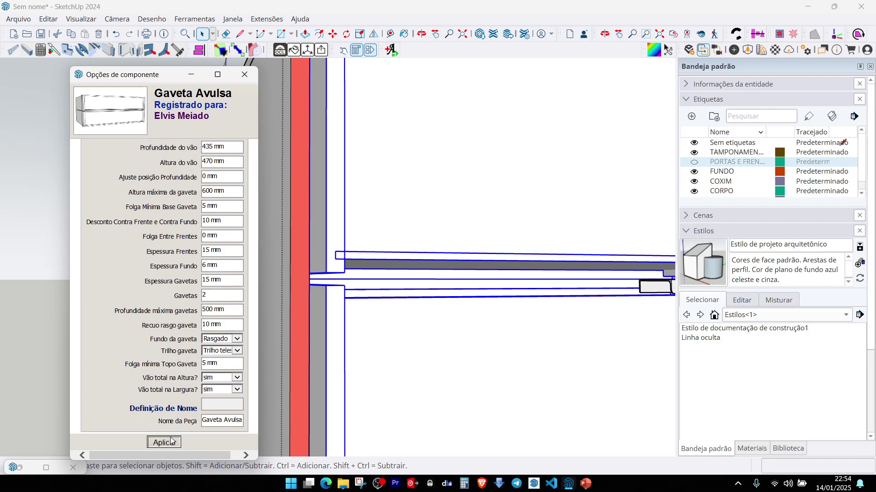
Step: Turn on X-ray view and set the drawers' Fundo da gaveta option to Rebaixado
scroll(311, 297, down, 1)
middle_drag(382, 292, 395, 250)
scroll(323, 191, up, 2)
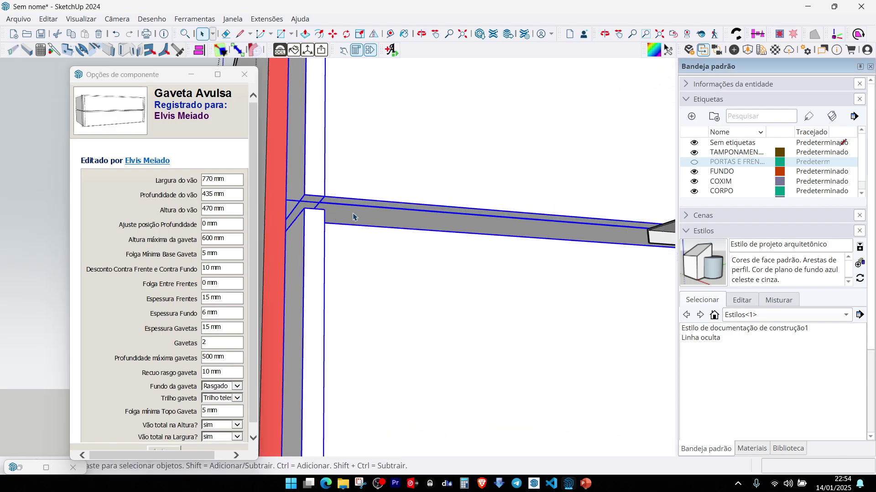
key(x)
middle_drag(329, 202, 322, 227)
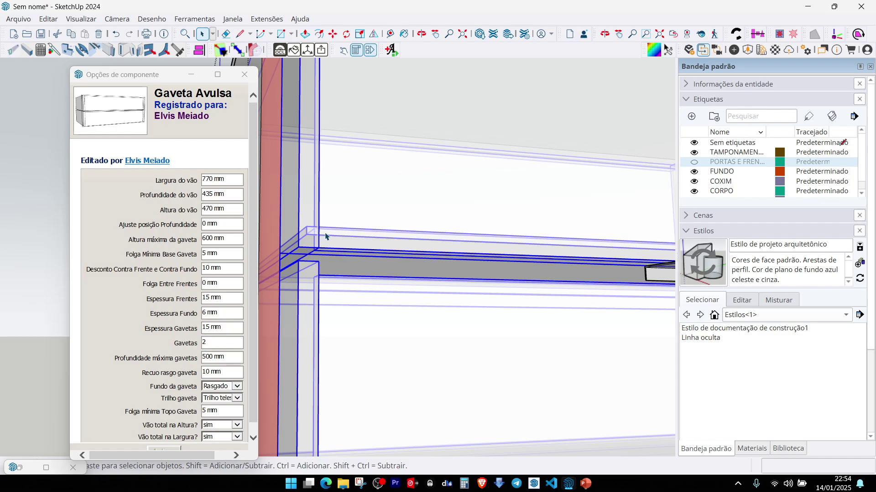
click(219, 390)
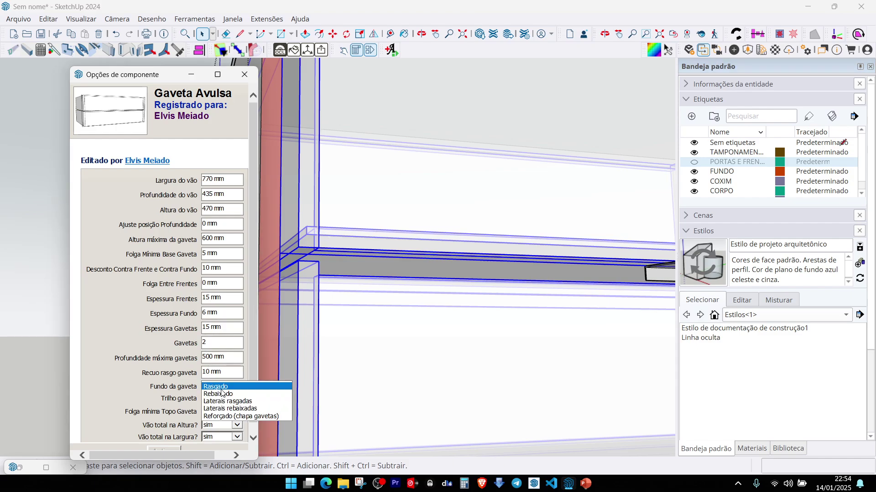
click(217, 399)
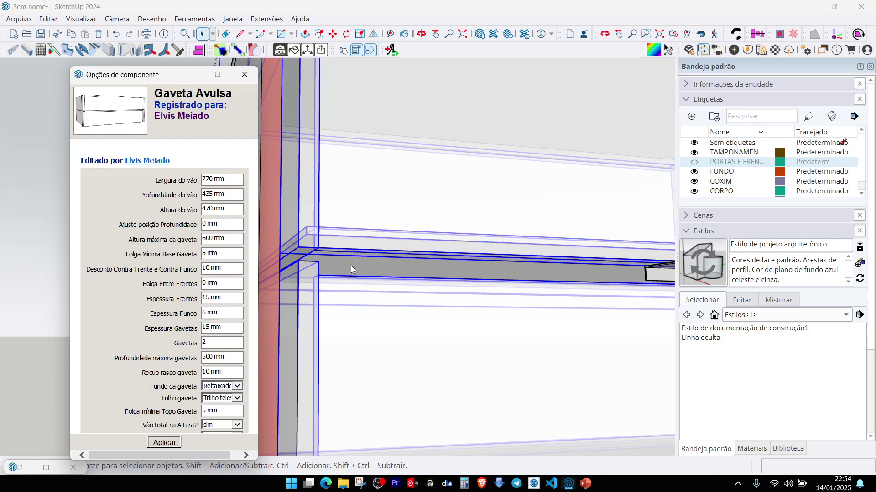
click(165, 443)
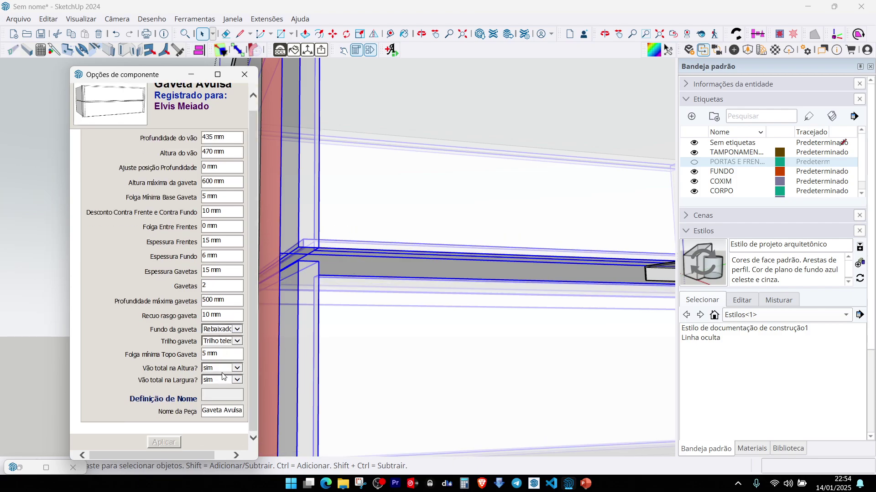
Step: Set the drawers' Fundo da gaveta option to Laterais rasgadas and turn off X-ray view to inspect the drawer bottom
click(225, 329)
click(224, 337)
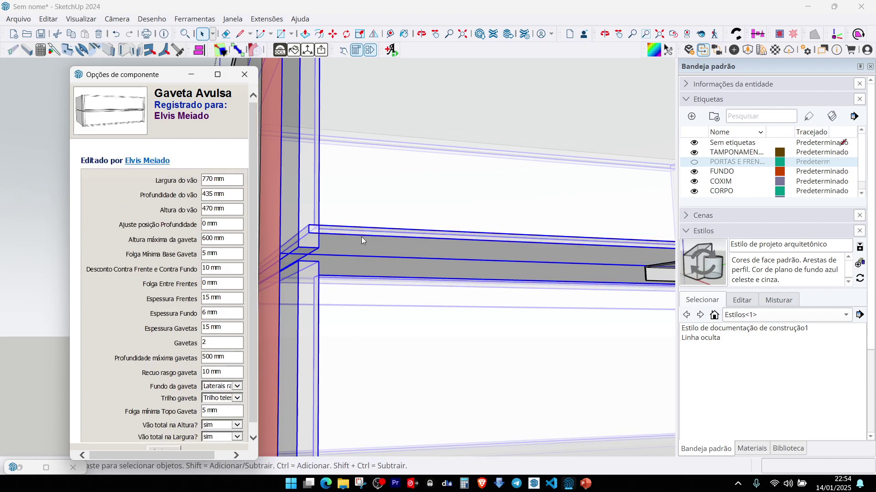
middle_drag(364, 231, 372, 239)
scroll(372, 239, down, 2)
scroll(372, 239, down, 1)
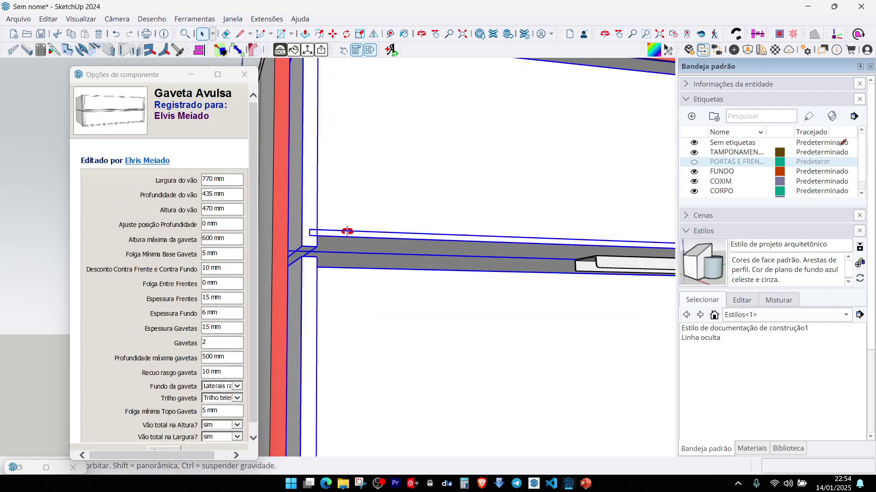
Step: Apply Laterais rebaixadas as the drawers' Fundo da gaveta option
scroll(230, 339, down, 2)
click(230, 330)
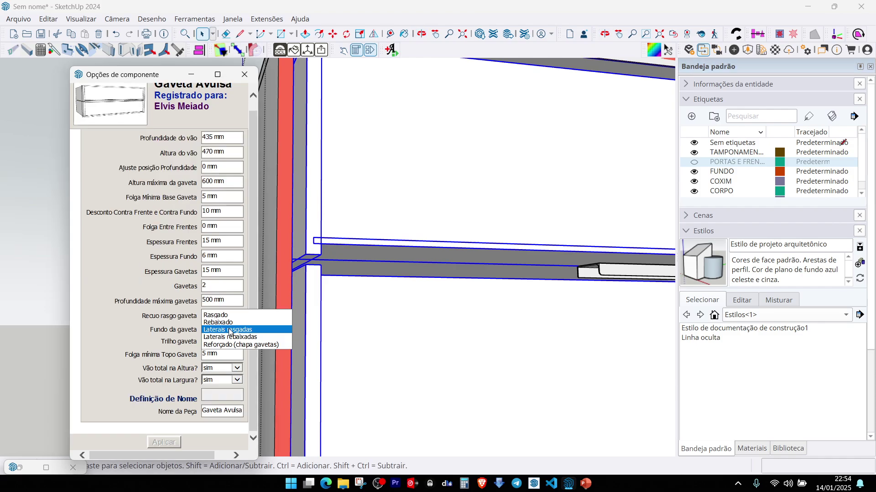
click(232, 338)
click(163, 447)
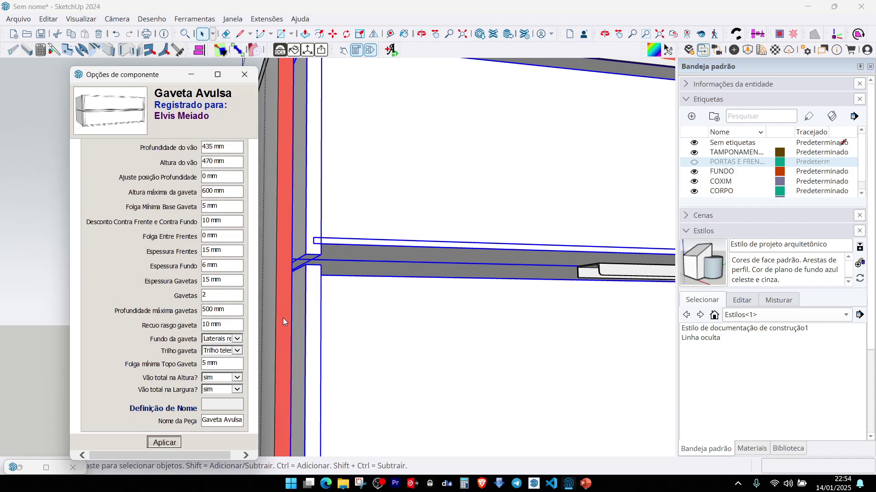
Step: Apply Reforçado (chapa gavetas) as the drawers' Fundo da gaveta option and view the whole drawer set
scroll(208, 301, down, 3)
click(222, 329)
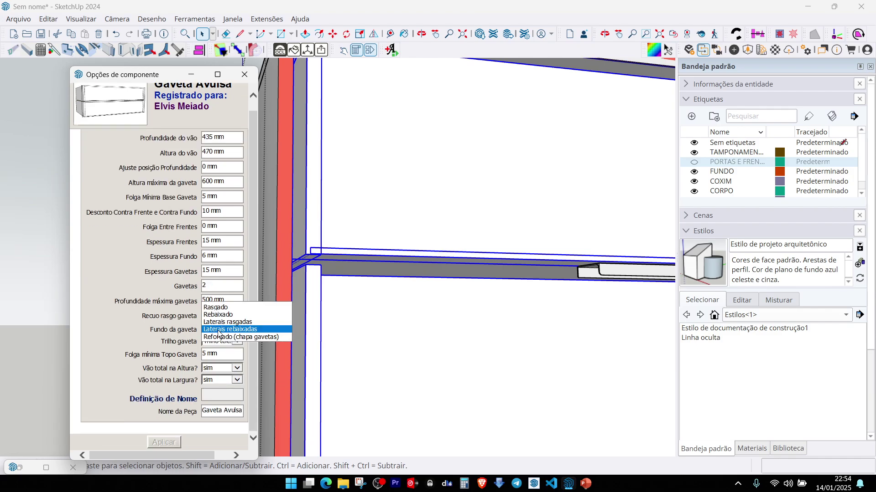
click(218, 337)
click(177, 443)
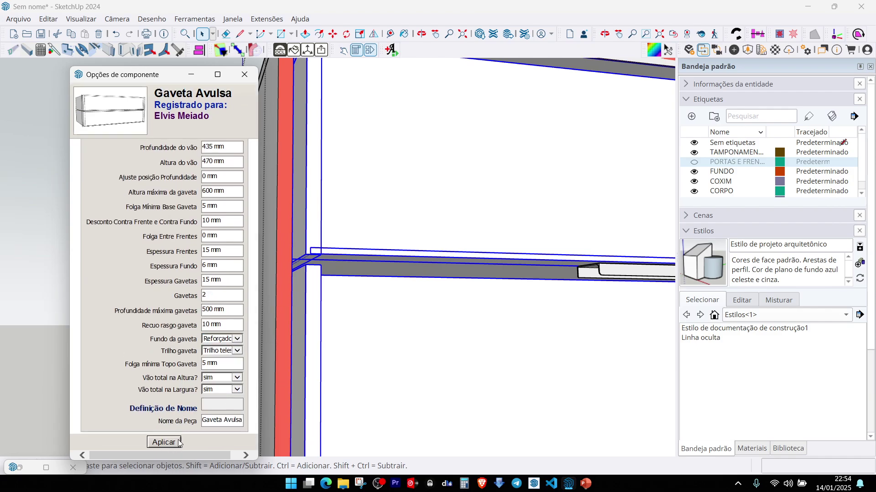
scroll(349, 251, down, 3)
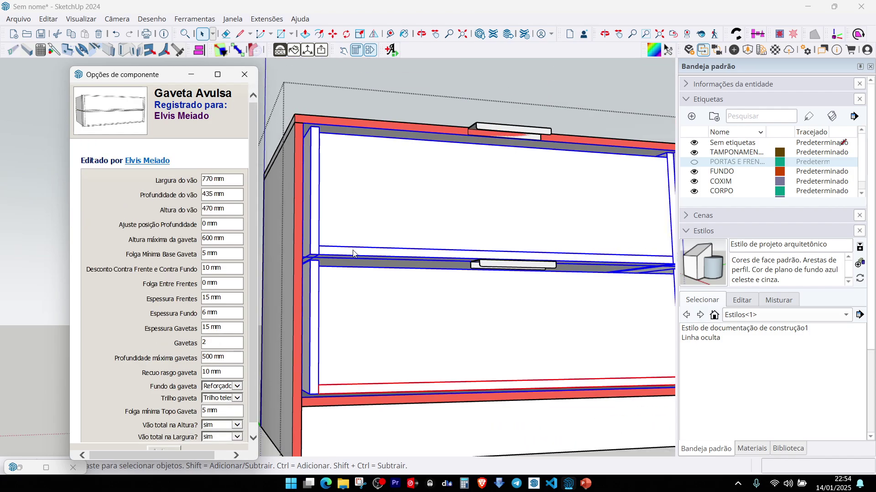
Step: Return the drawers' Fundo da gaveta option to Laterais rasgadas, review the Trilho gaveta choices, and apply the options
scroll(181, 309, down, 1)
scroll(181, 309, down, 1)
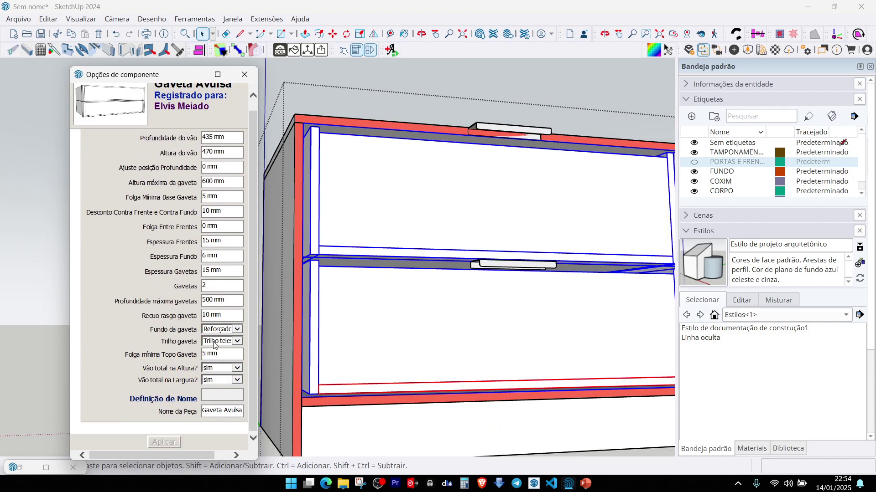
click(219, 329)
click(226, 320)
key(Down)
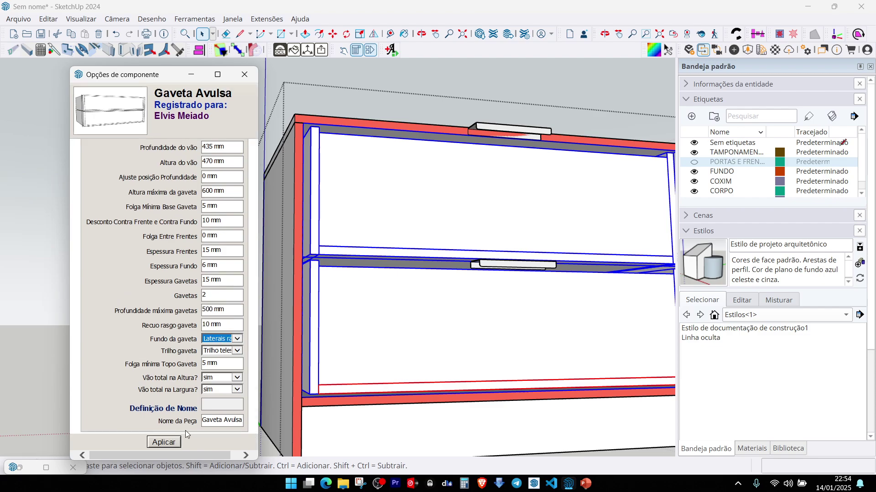
click(236, 352)
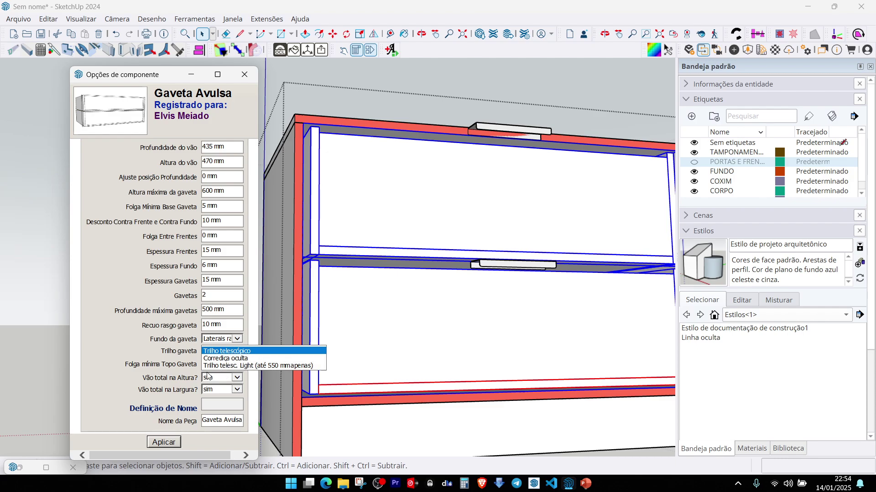
click(168, 444)
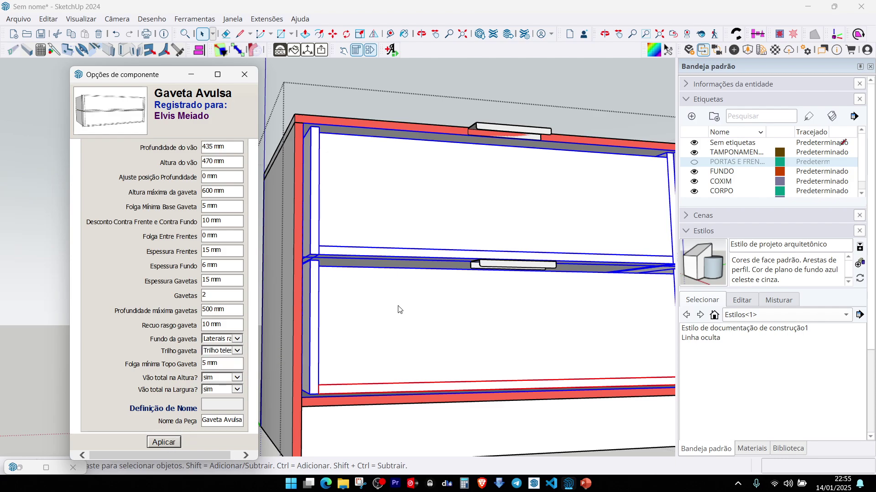
middle_drag(369, 254, 388, 273)
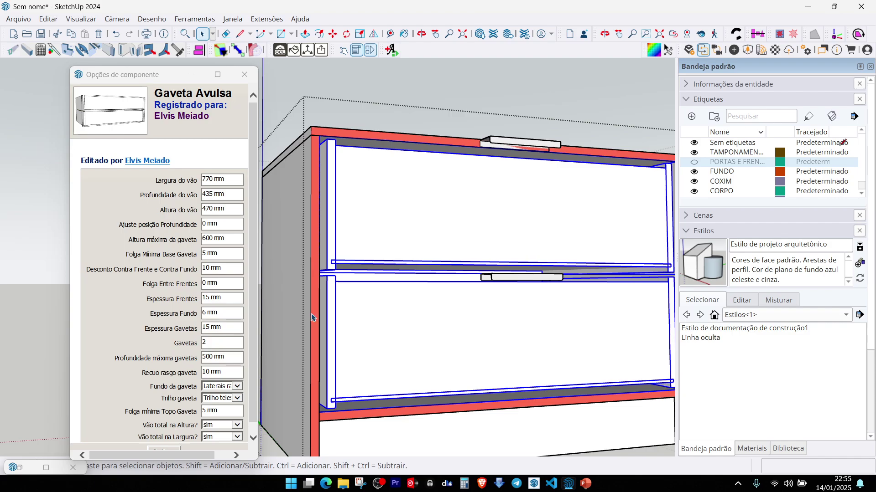
Step: Make the doors and fronts tag visible again with the whole cabinet in view
scroll(210, 390, down, 3)
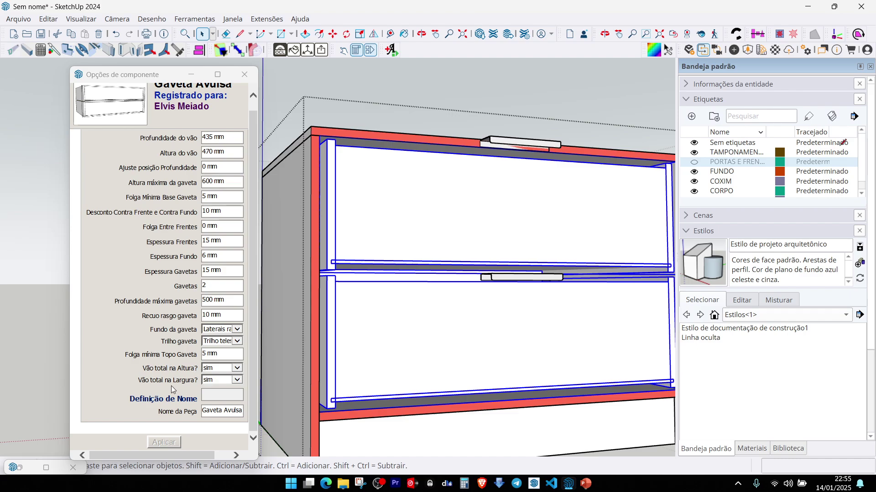
scroll(294, 379, down, 3)
middle_drag(295, 378, 450, 283)
click(694, 161)
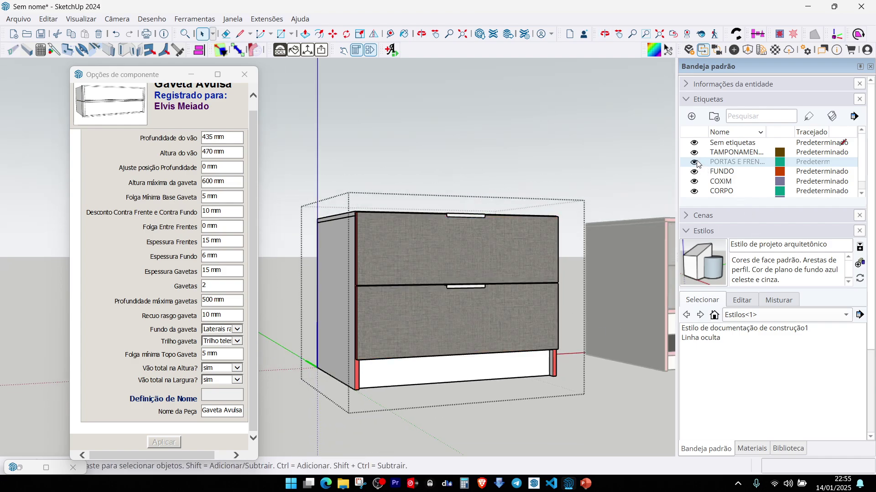
Step: Leave component editing and set the Criado Gavetas cabinet's Altura do Rodapé to 60 mm
middle_drag(570, 314, 571, 383)
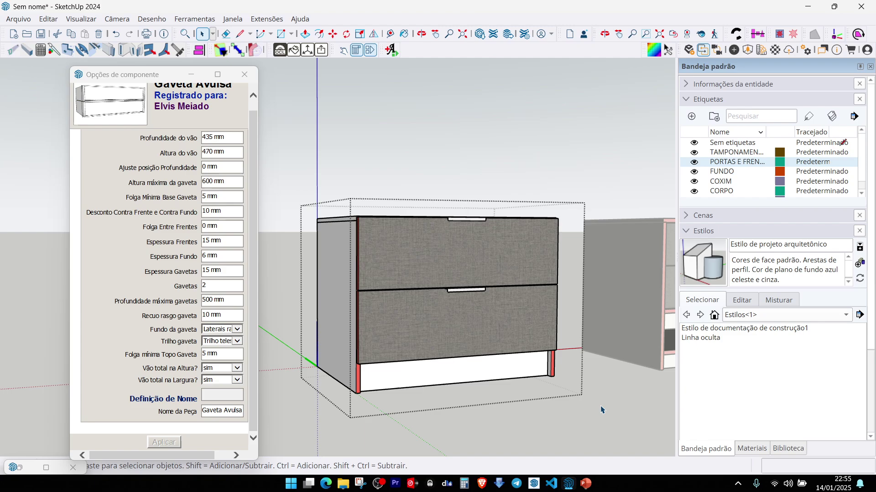
click(518, 342)
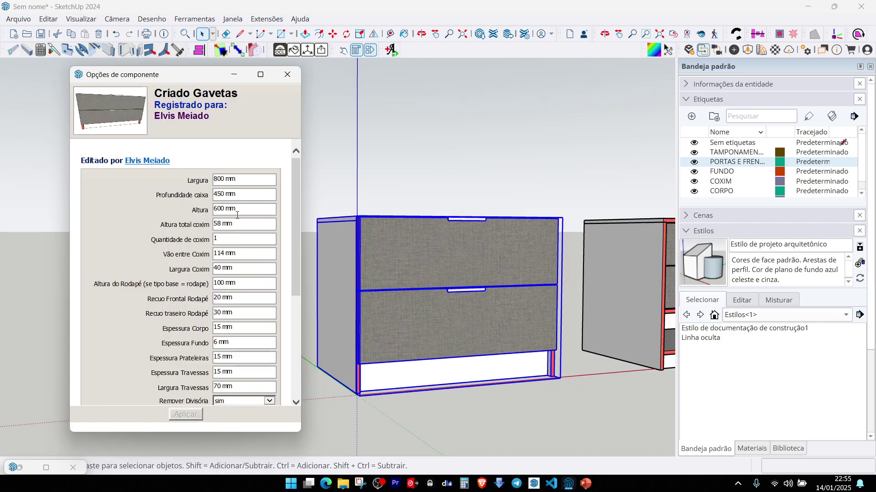
triple_click(224, 285)
text(60)
key(Return)
Step: Select the neighbouring Criado Gavetas e vãos Inferior cabinet and review its component options
shift+middle_drag(502, 333, 360, 348)
scroll(587, 281, up, 2)
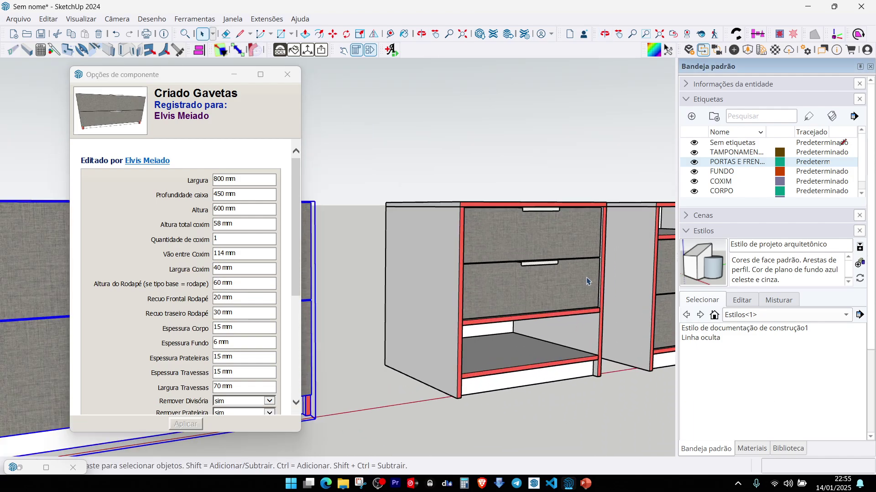
middle_drag(587, 281, 471, 293)
scroll(462, 295, up, 2)
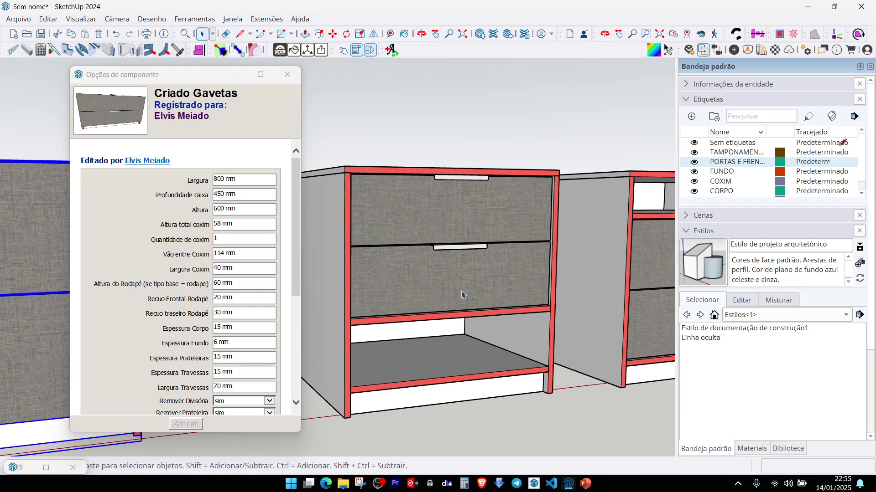
click(394, 229)
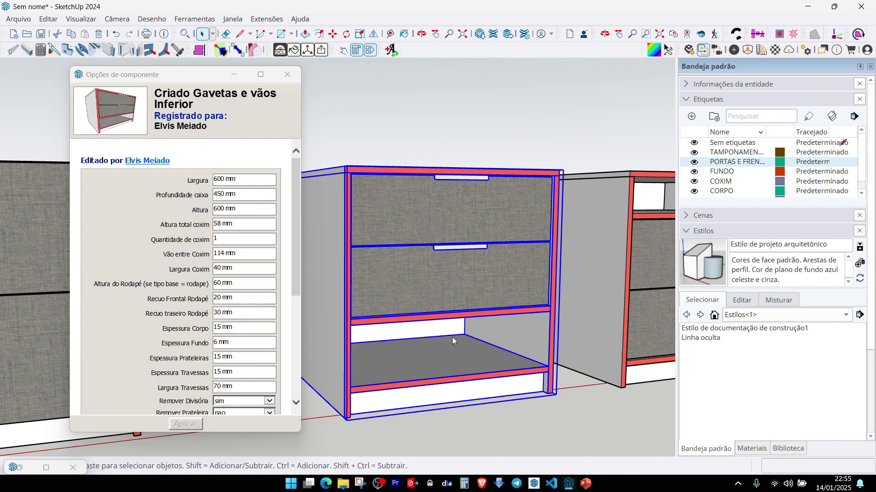
scroll(225, 301, down, 3)
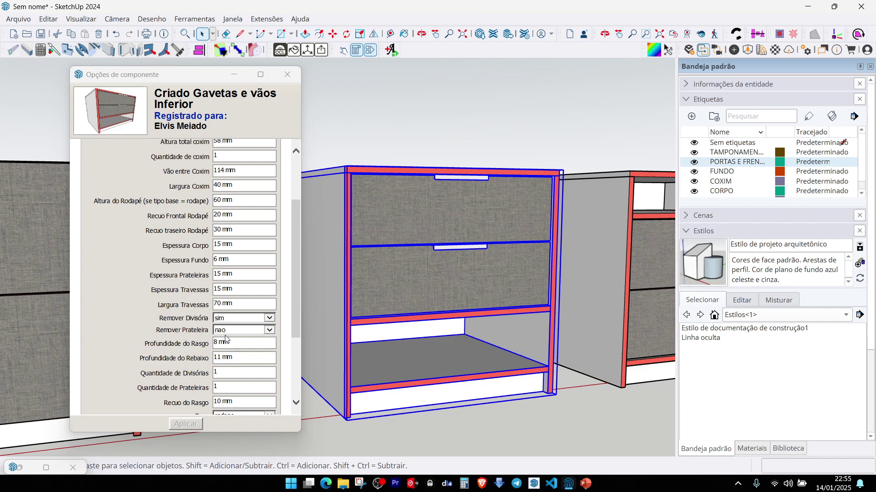
Step: Open this cabinet for editing and examine the component options of its shelf set and its drawer fronts
double_click(417, 322)
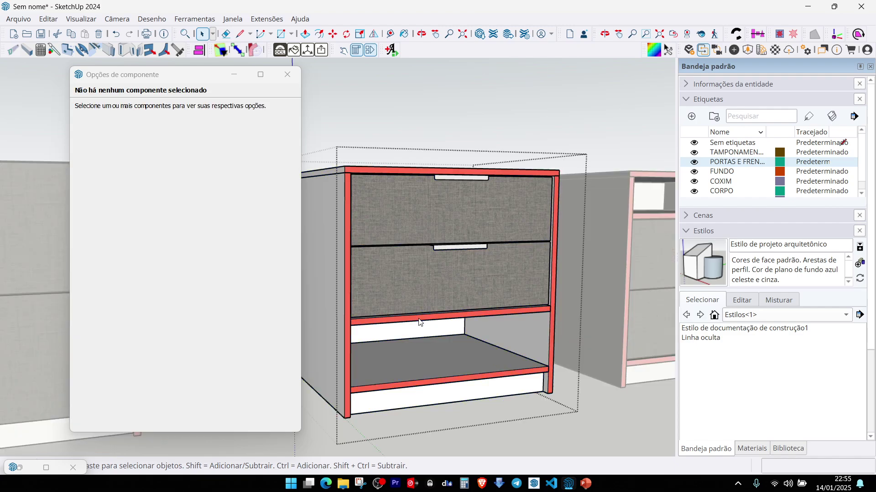
click(427, 323)
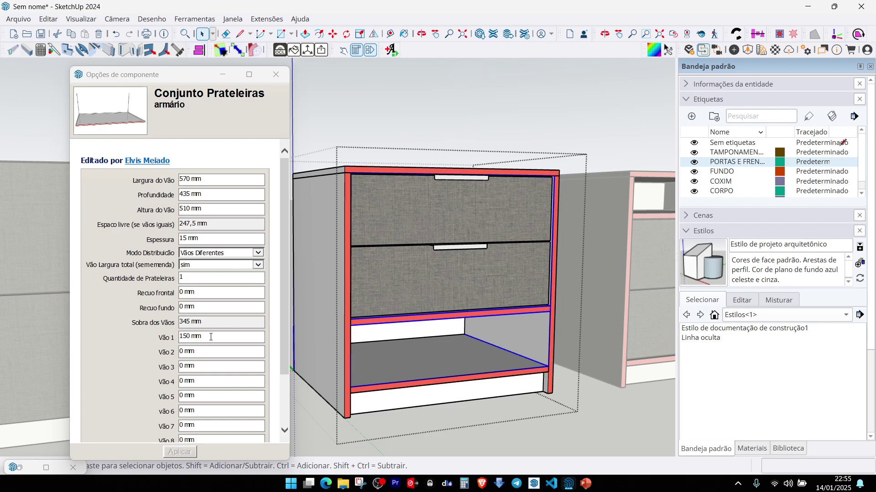
click(414, 273)
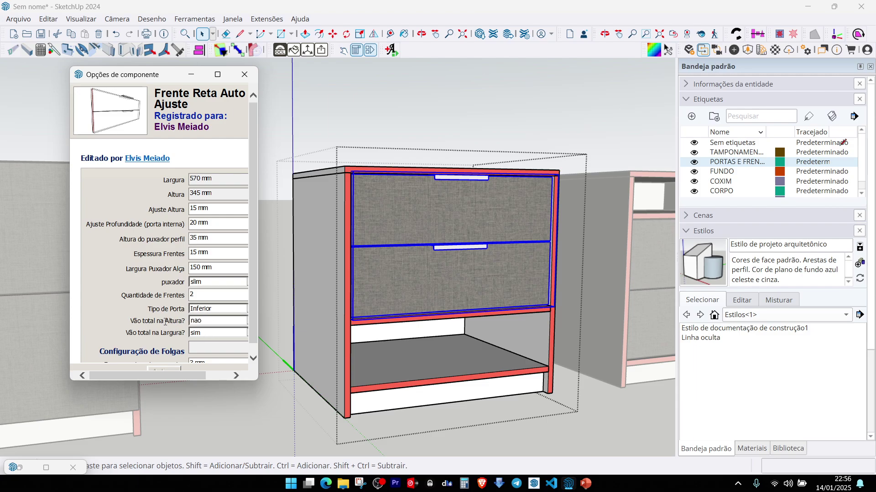
drag(259, 320, 326, 319)
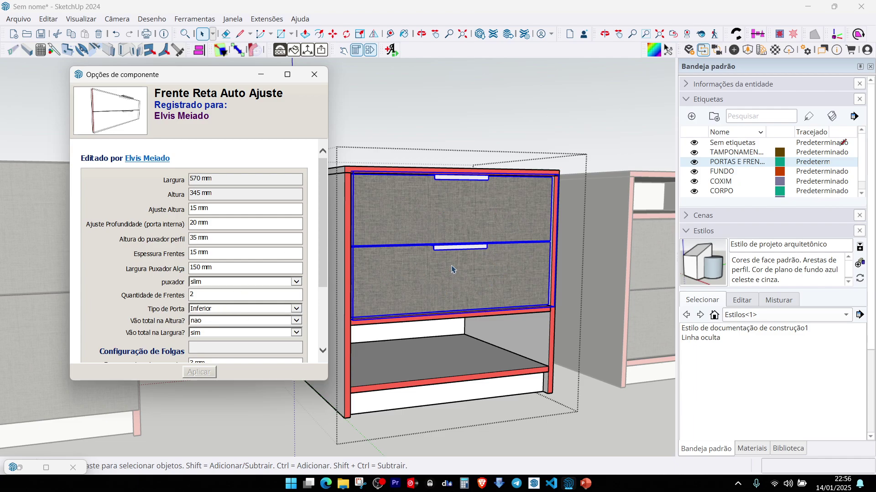
mouse_move(405, 280)
middle_down()
mouse_move(451, 270)
mouse_move(413, 295)
middle_up()
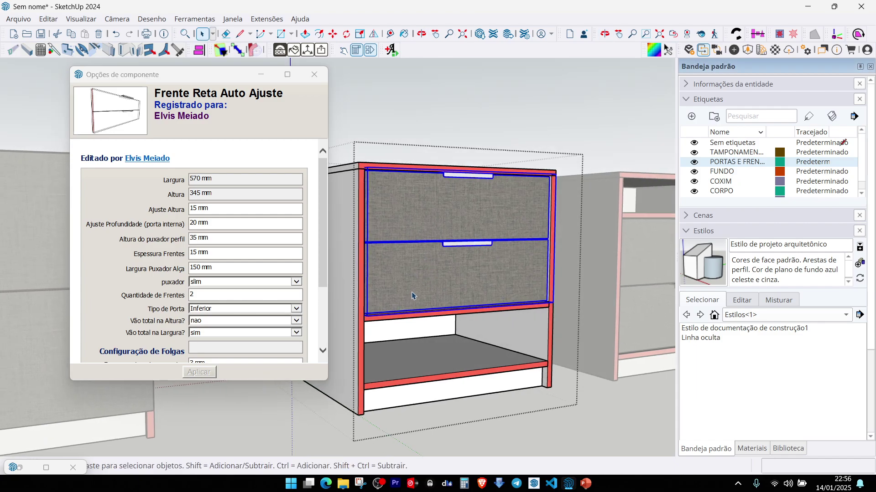
Step: Move the drawer fronts down about 161 mm into the open lower compartment and back up about 182 mm over the drawers
key(m)
click(394, 289)
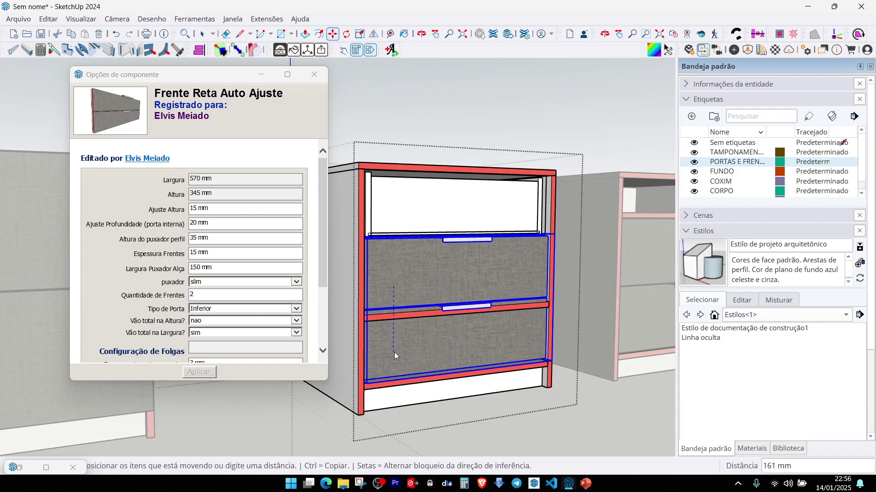
click(395, 352)
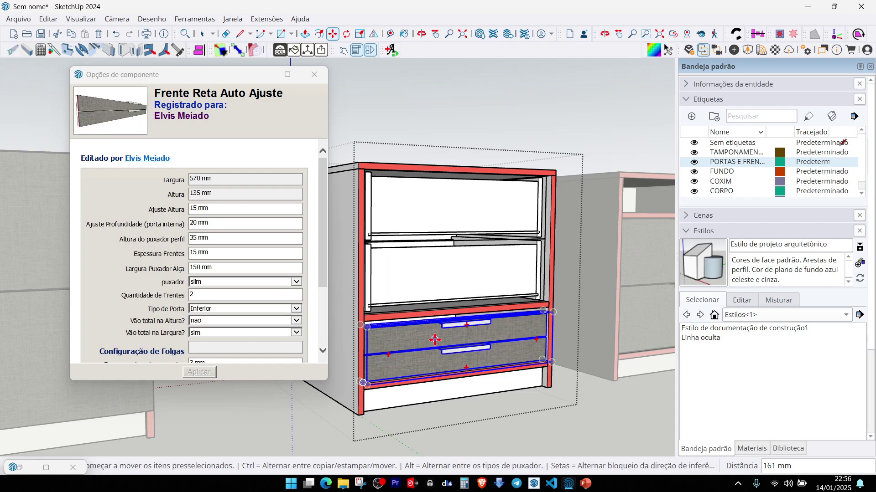
click(420, 338)
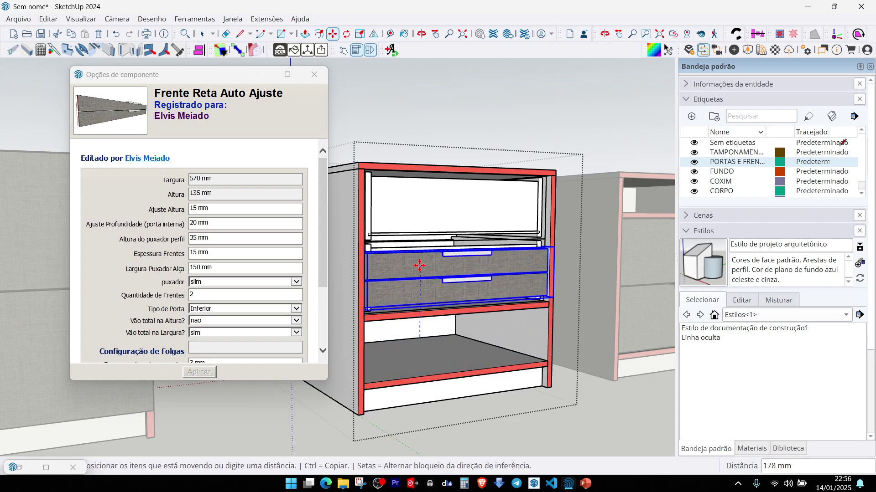
click(424, 265)
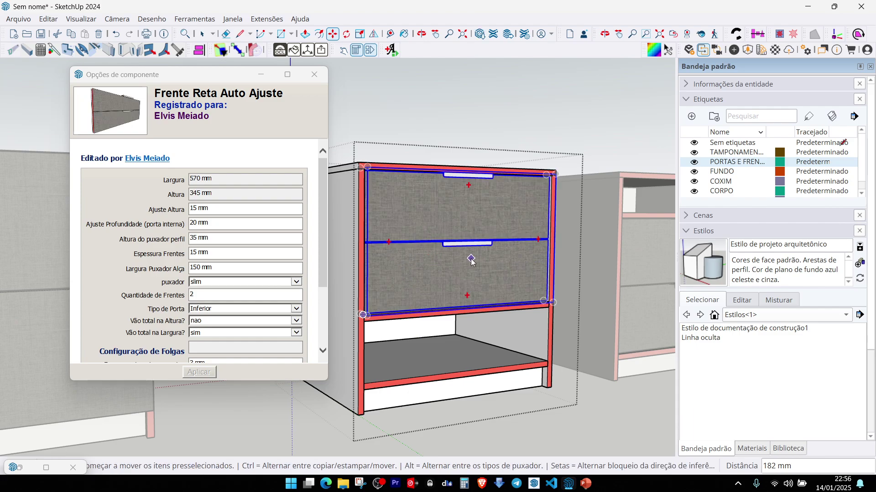
key(space)
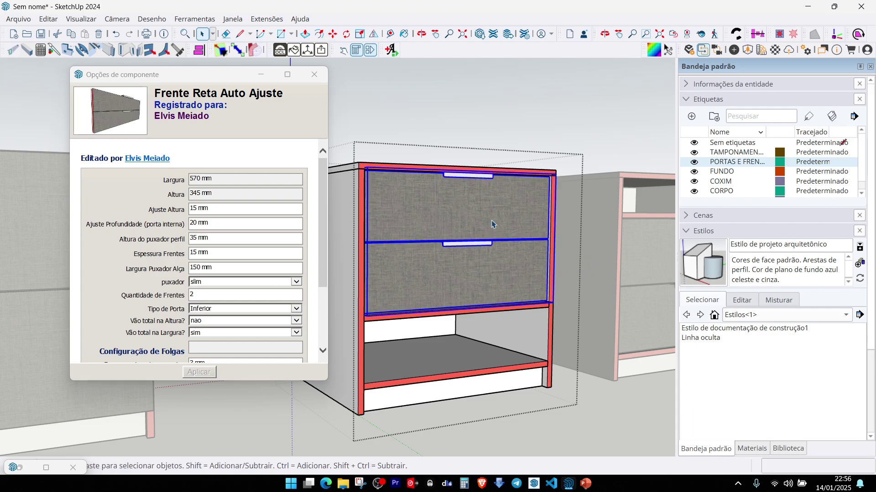
Step: Temporarily hide the doors and fronts tag and review the component options of the Gaveta Avulsa drawers behind the fronts
click(694, 162)
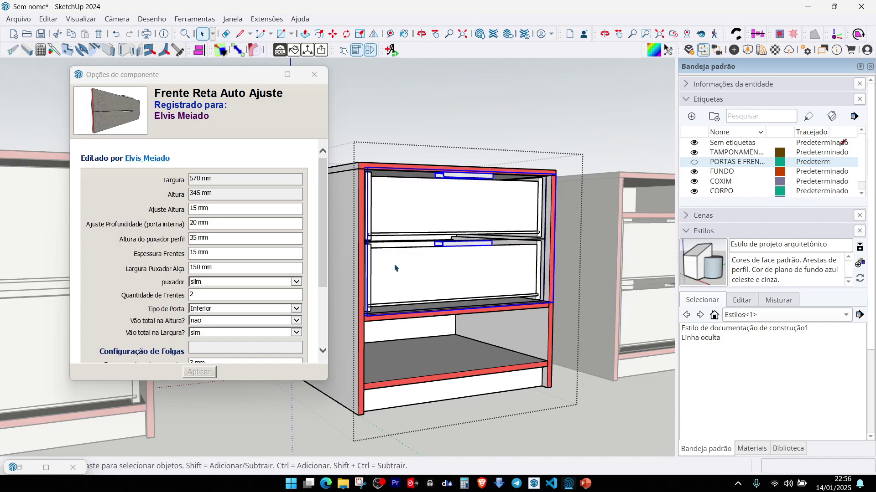
click(523, 284)
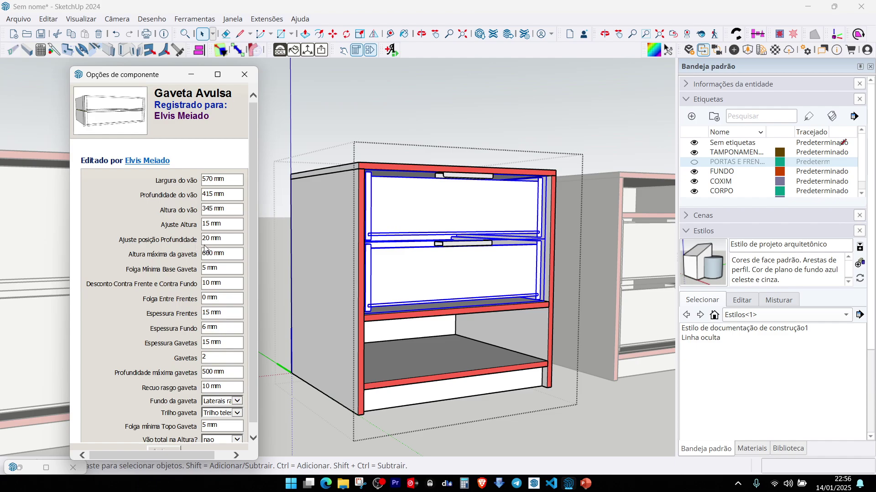
click(694, 162)
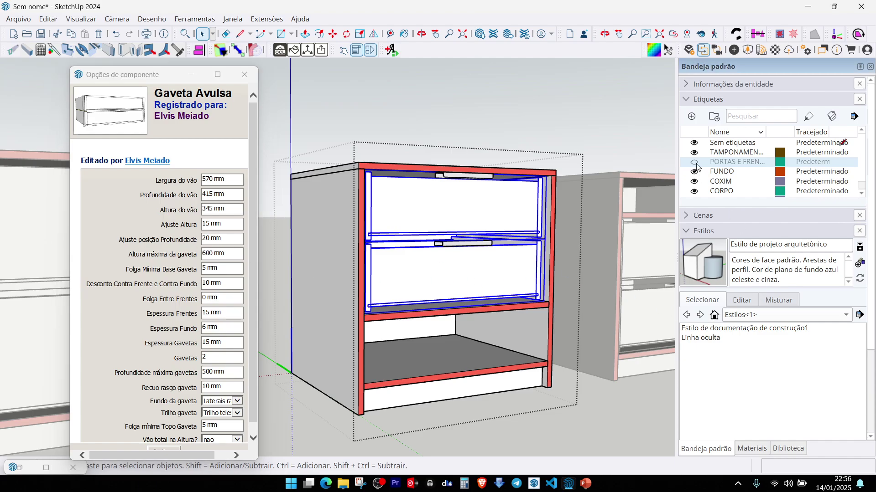
Step: Leave component editing and inspect the neighbouring cabinet with the upper opening and the door cabinets beyond it
scroll(583, 404, down, 3)
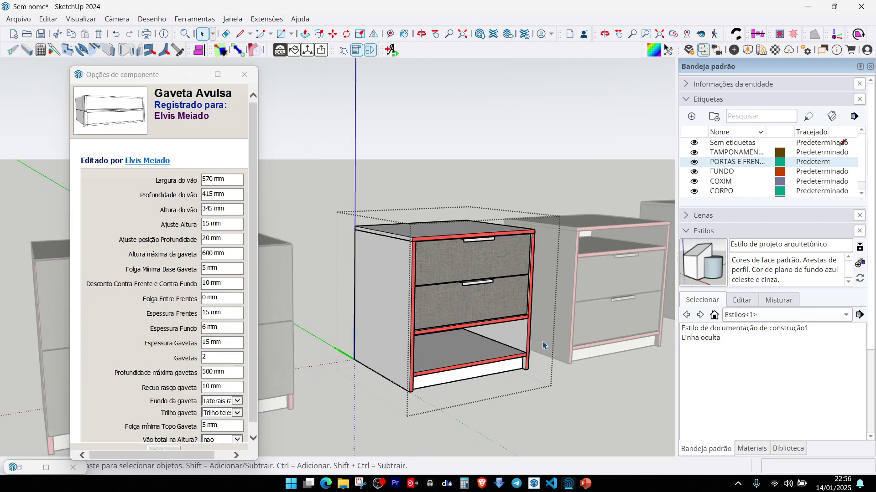
click(469, 330)
middle_drag(470, 330, 489, 297)
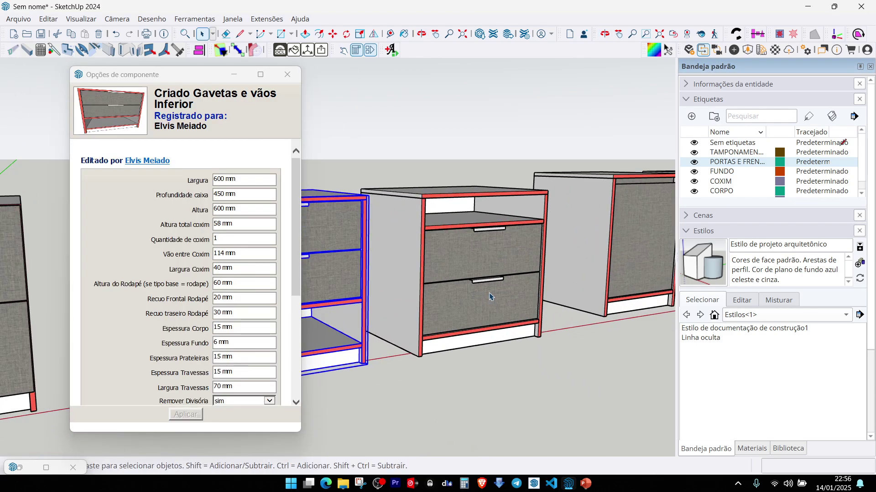
scroll(501, 254, up, 1)
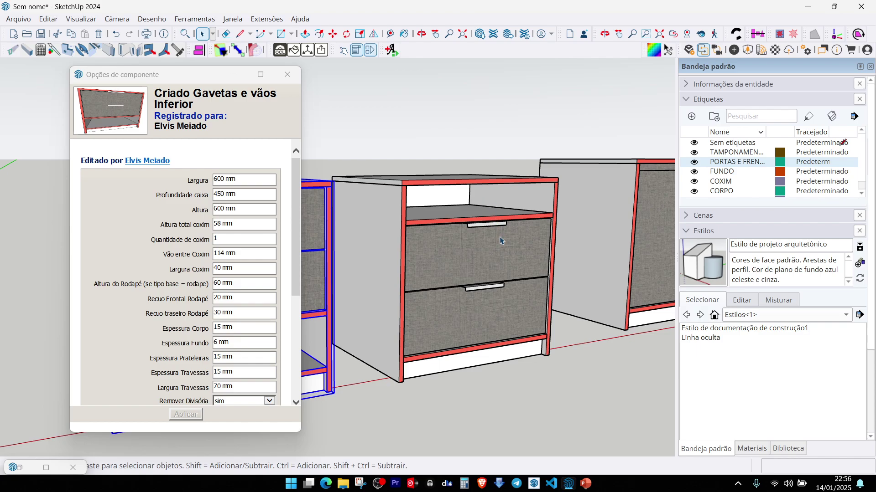
middle_drag(476, 294, 383, 292)
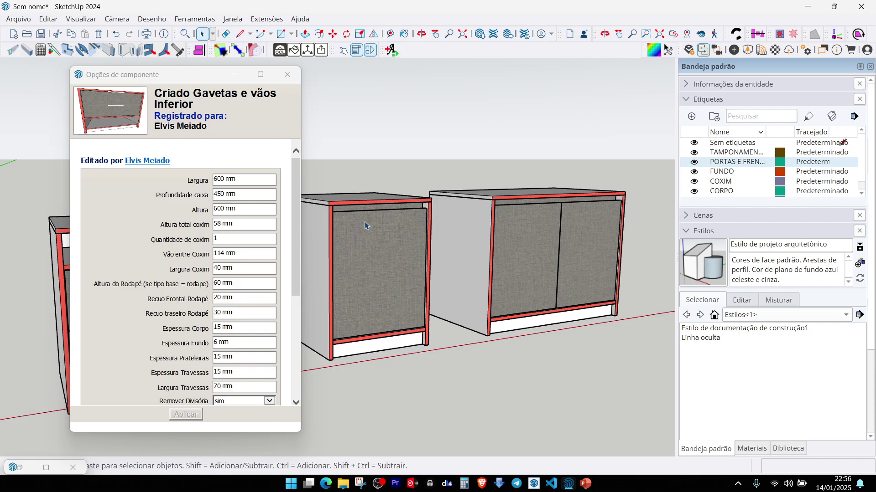
scroll(494, 261, down, 5)
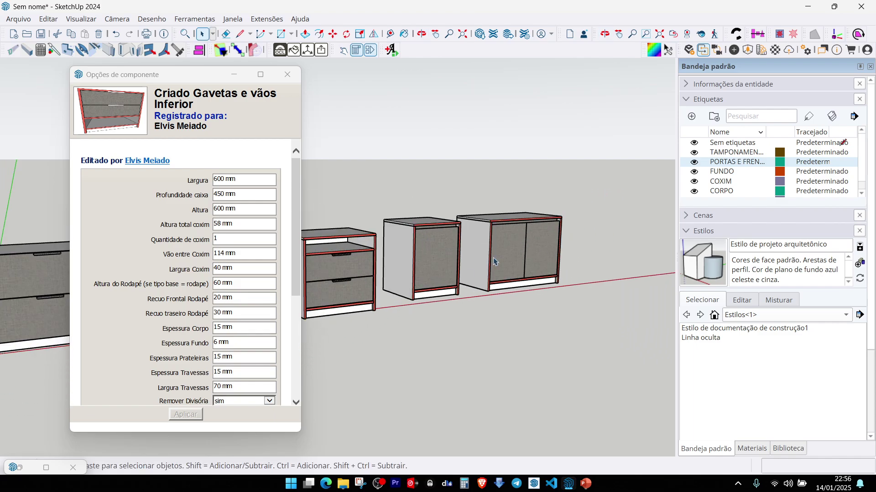
Step: Select the Cômoda 1 Porta and the Cômoda 2 Porta to review their component options, with the whole cabinet row in view
click(430, 274)
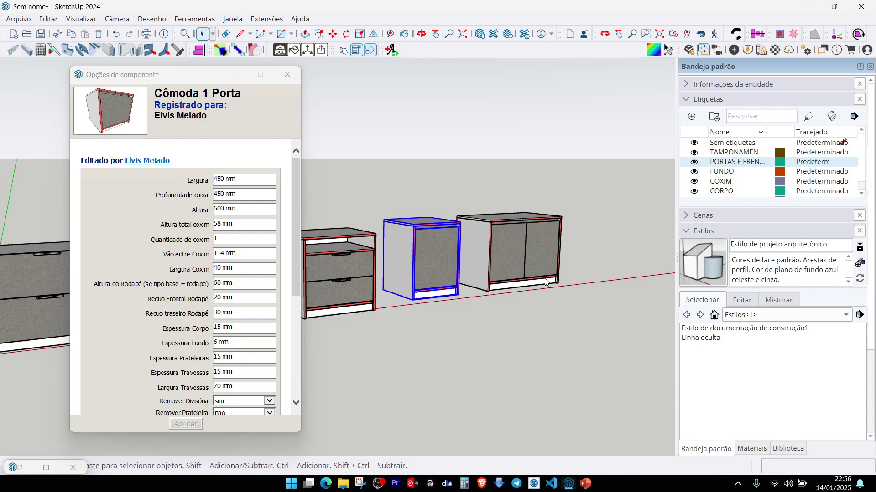
click(556, 274)
scroll(547, 276, down, 5)
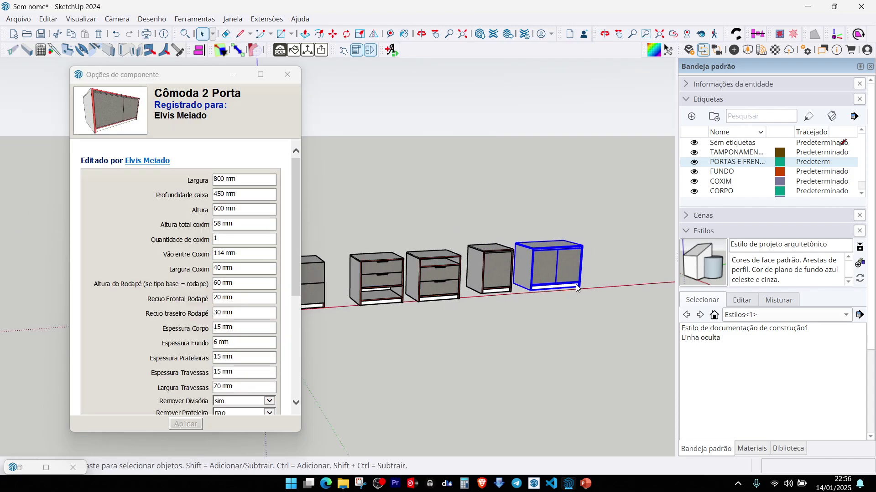
scroll(487, 296, up, 3)
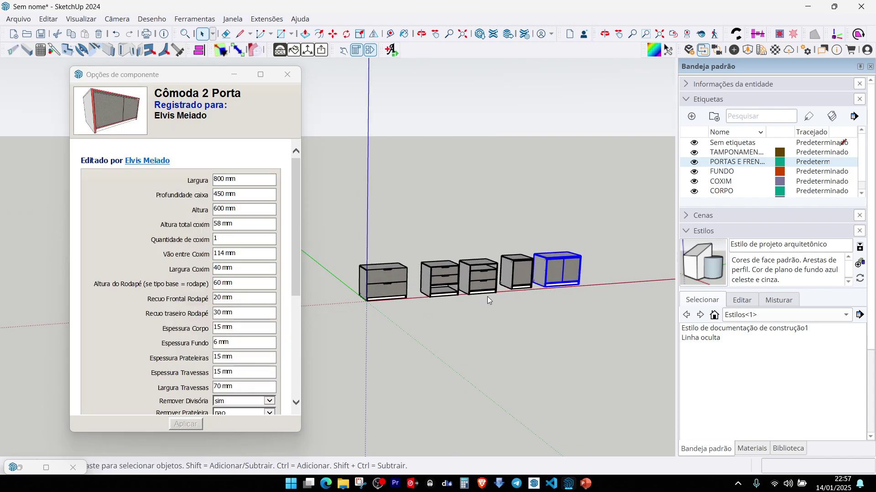
middle_drag(591, 243, 576, 279)
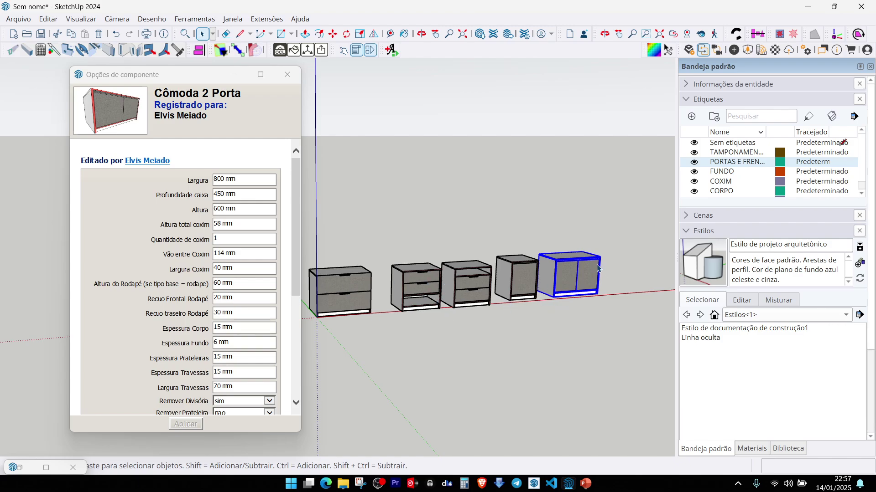
scroll(445, 312, down, 1)
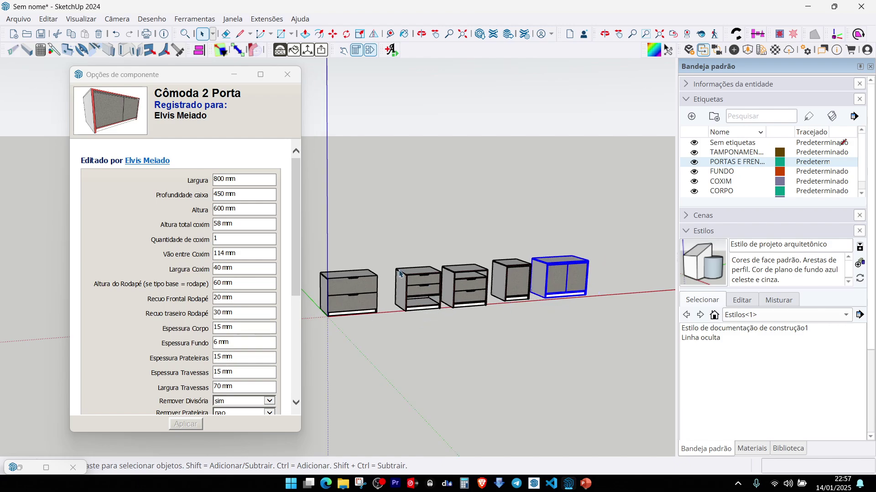